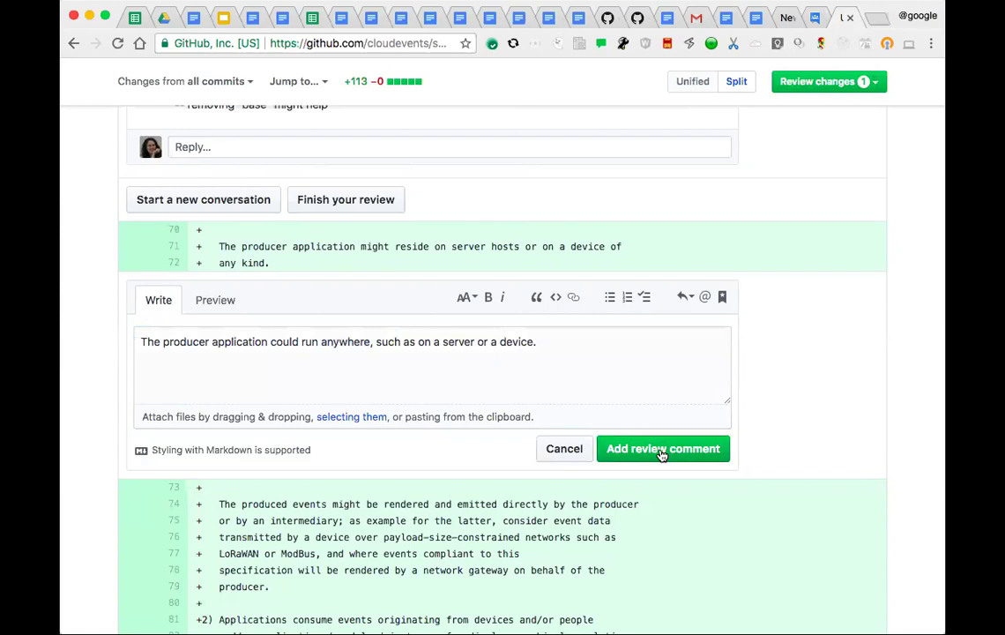
- Add the drafted comment about where the producer application could run to the pending review
{"action": "left_click", "coordinate": [661, 451]}
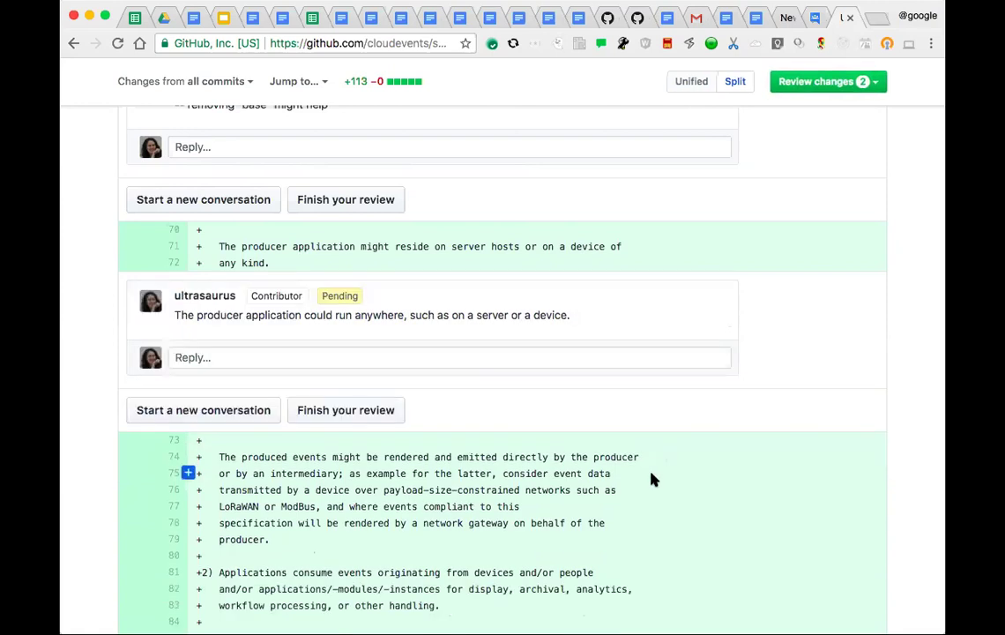
{"action": "scroll", "coordinate": [650, 478], "scroll_direction": "down", "scroll_amount": 3}
{"action": "scroll", "coordinate": [651, 479], "scroll_direction": "down", "scroll_amount": 1}
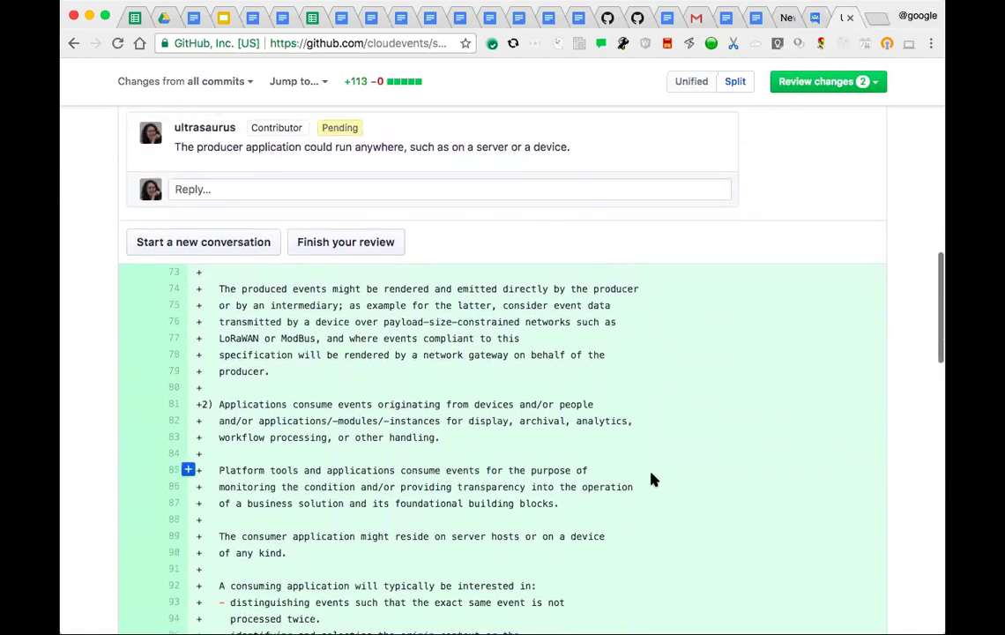
{"action": "scroll", "coordinate": [651, 478], "scroll_direction": "down", "scroll_amount": 1}
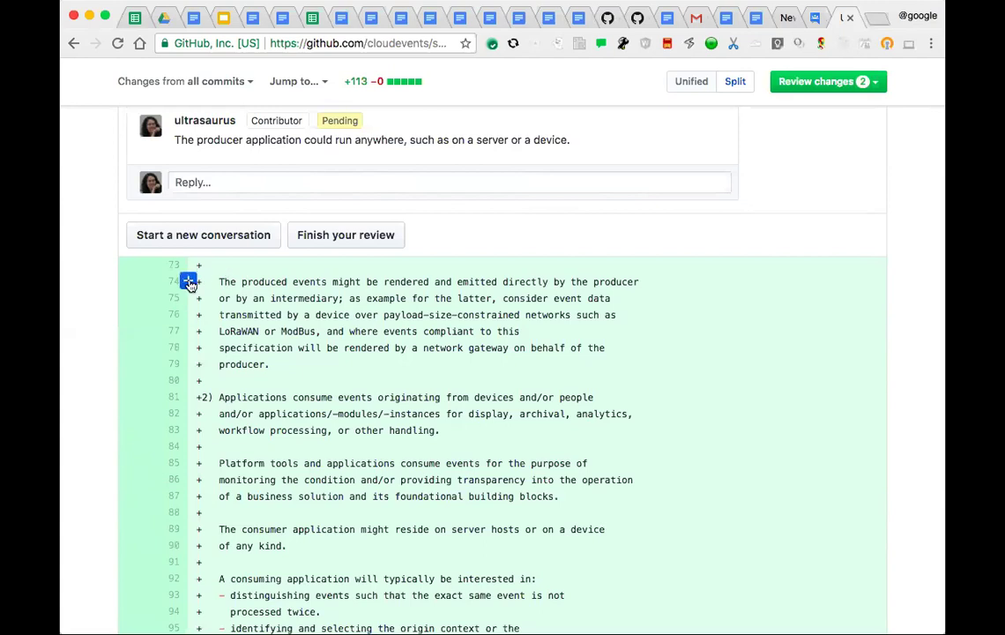
{"action": "left_click", "coordinate": [189, 282]}
{"action": "left_click", "coordinate": [131, 256]}
{"action": "left_click", "coordinate": [564, 477]}
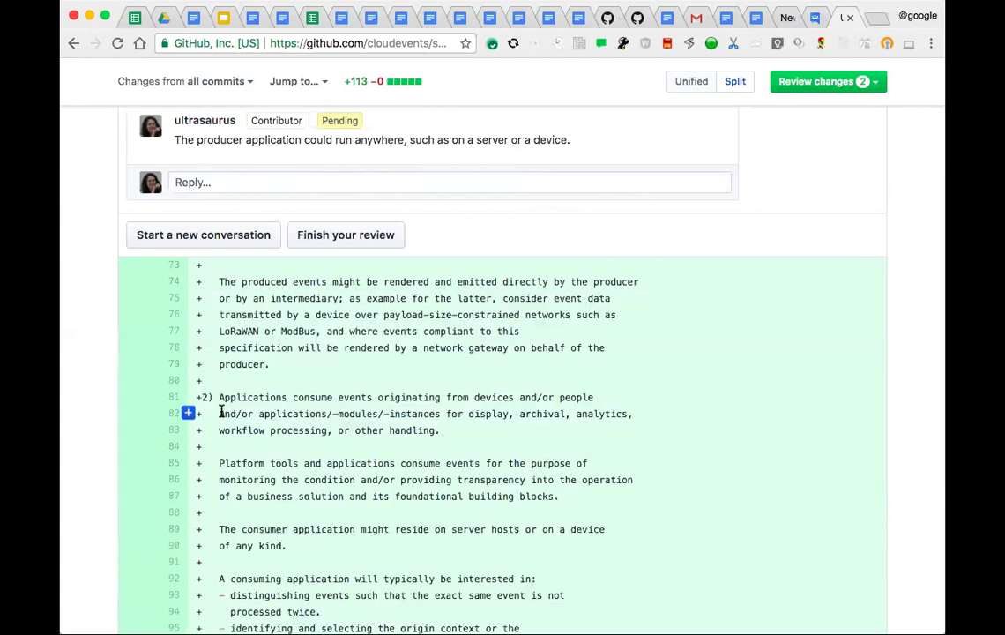
- Start a line comment on line 79 reading "Note: the rendering of the event by an"
{"action": "left_click", "coordinate": [188, 365]}
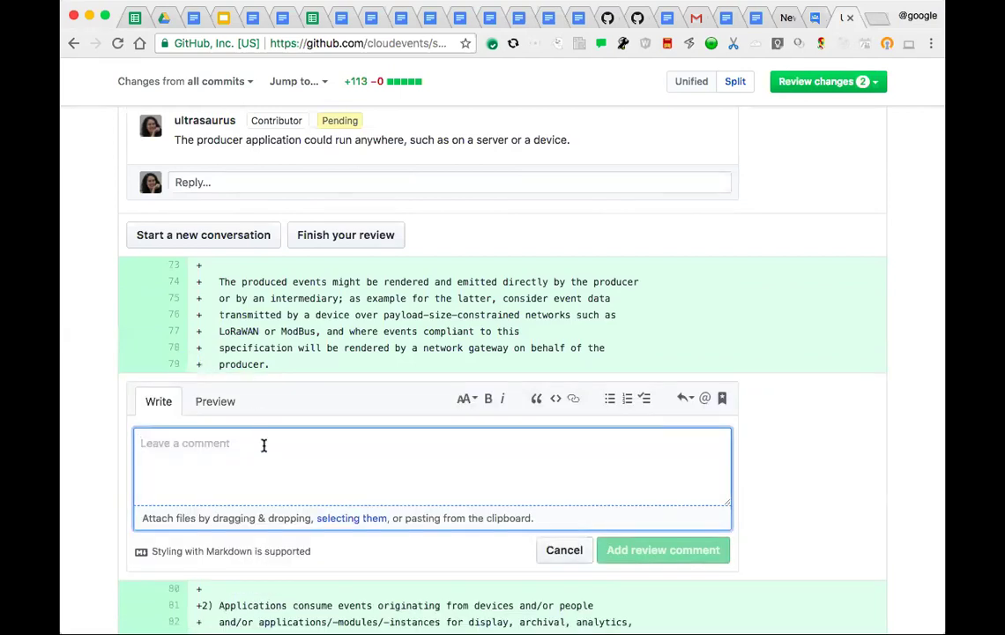
{"action": "type", "text": "Hi"}
{"action": "key", "text": "BackSpace"}
{"action": "key", "text": "BackSpace"}
{"action": "type", "text": "N"}
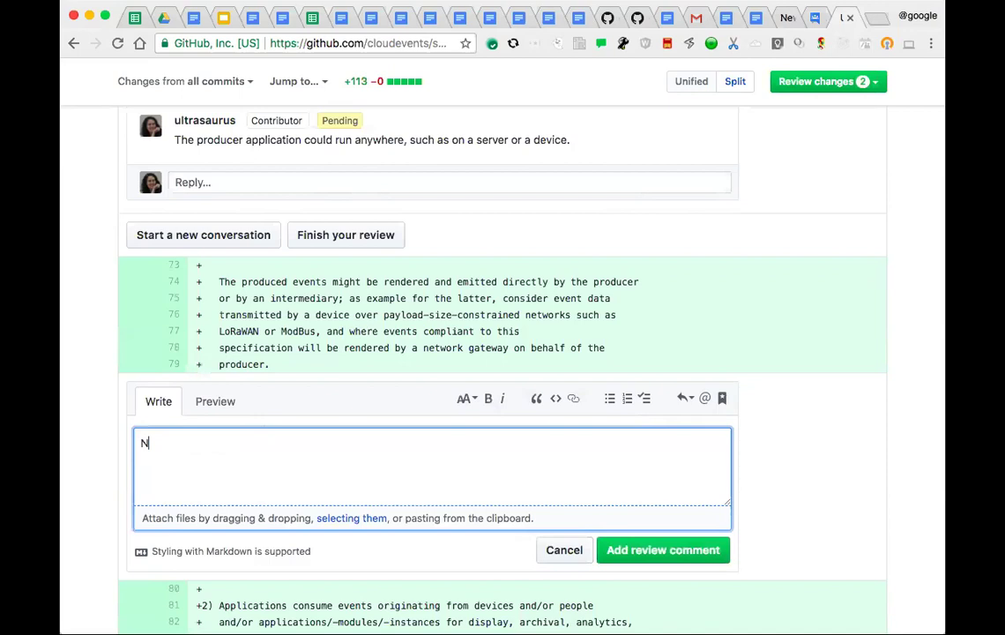
{"action": "type", "text": "ote: the rendering of the event in"}
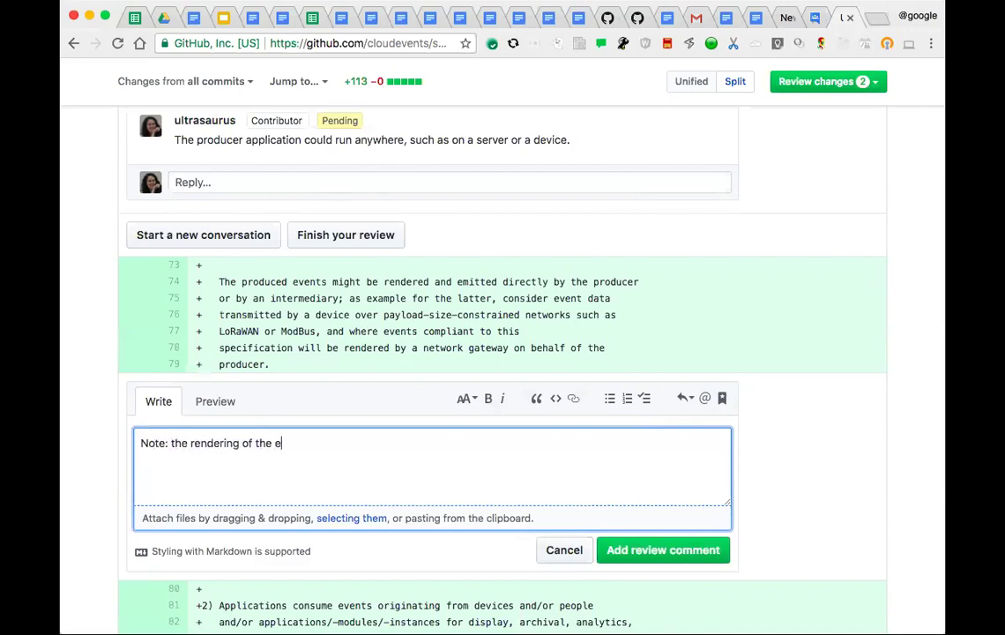
{"action": "key", "text": "BackSpace"}
{"action": "key", "text": "BackSpace"}
{"action": "key", "text": "BackSpace"}
{"action": "type", "text": "from"}
{"action": "key", "text": "BackSpace"}
{"action": "key", "text": "BackSpace"}
{"action": "key", "text": "BackSpace"}
{"action": "key", "text": "BackSpace"}
{"action": "type", "text": "in a"}
{"action": "key", "text": "BackSpace"}
{"action": "key", "text": "BackSpace"}
{"action": "key", "text": "BackSpace"}
{"action": "key", "text": "BackSpace"}
{"action": "type", "text": "by an"}
- Copy the word "intermediary" from line 75 and paste it at the end of the comment
{"action": "left_click", "coordinate": [317, 298]}
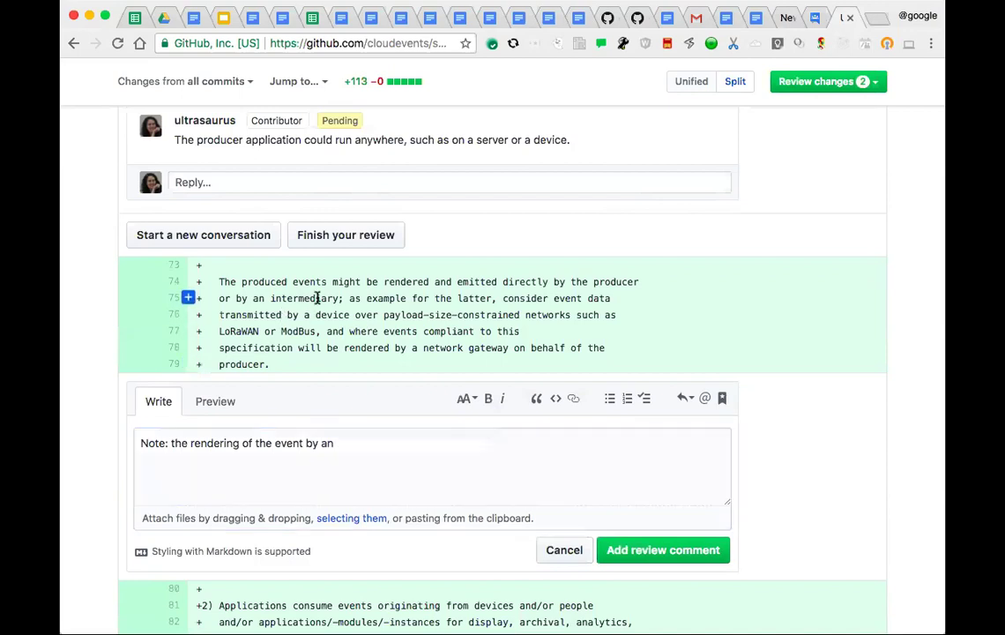
{"action": "double_click", "coordinate": [317, 298]}
{"action": "key", "text": "super+c"}
{"action": "left_click", "coordinate": [378, 443]}
{"action": "key", "text": "super+v"}
- Continue the comment with "does not change the semantic meaning of the event,"
{"action": "type", "text": "does not change the sam"}
{"action": "key", "text": "BackSpace"}
{"action": "key", "text": "BackSpace"}
{"action": "type", "text": "emantic me"}
{"action": "type", "text": "aning of the ev"}
{"action": "type", "text": "ent, specif"}
- Extend the comment with "specifically that the producer remains the same,"
{"action": "type", "text": "ically that"}
{"action": "type", "text": " the product"}
{"action": "type", "text": "er is"}
{"action": "key", "text": "BackSpace"}
{"action": "key", "text": "BackSpace"}
{"action": "type", "text": "remains the sa"}
{"action": "key", "text": "BackSpace"}
{"action": "type", "text": "same, even if the ve"}
- Finish the comment with "even if the event were not originally produced in the CloudEvent format." and add it to the review
{"action": "key", "text": "BackSpace"}
{"action": "key", "text": "BackSpace"}
{"action": "type", "text": "event were not prod"}
{"action": "key", "text": "BackSpace"}
{"action": "key", "text": "BackSpace"}
{"action": "key", "text": "BackSpace"}
{"action": "key", "text": "BackSpace"}
{"action": "type", "text": "originally proe"}
{"action": "key", "text": "BackSpace"}
{"action": "type", "text": "duced in th"}
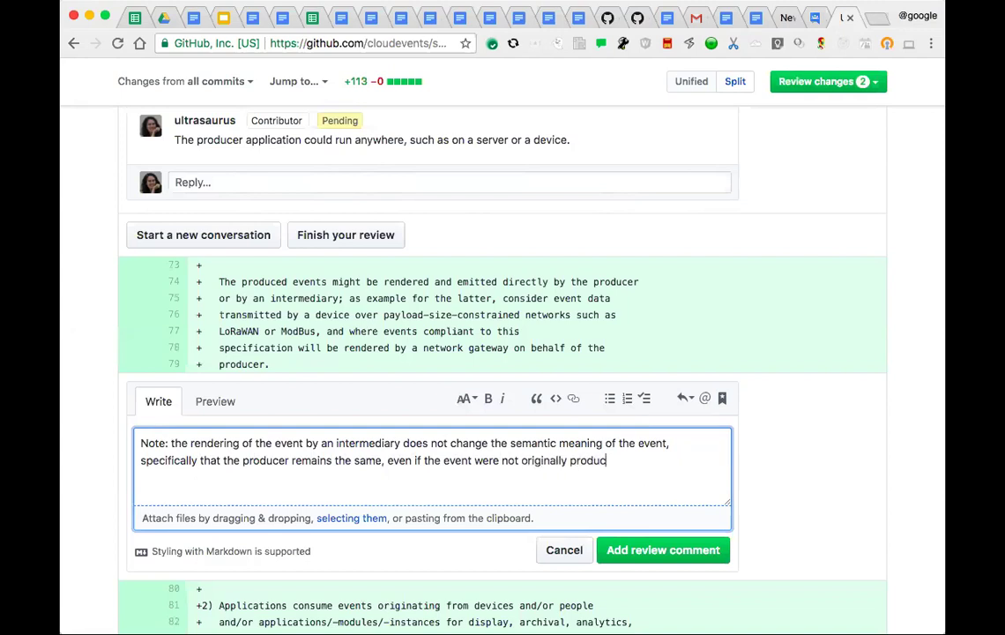
{"action": "key", "text": "BackSpace"}
{"action": "type", "text": "e CloudEvent format."}
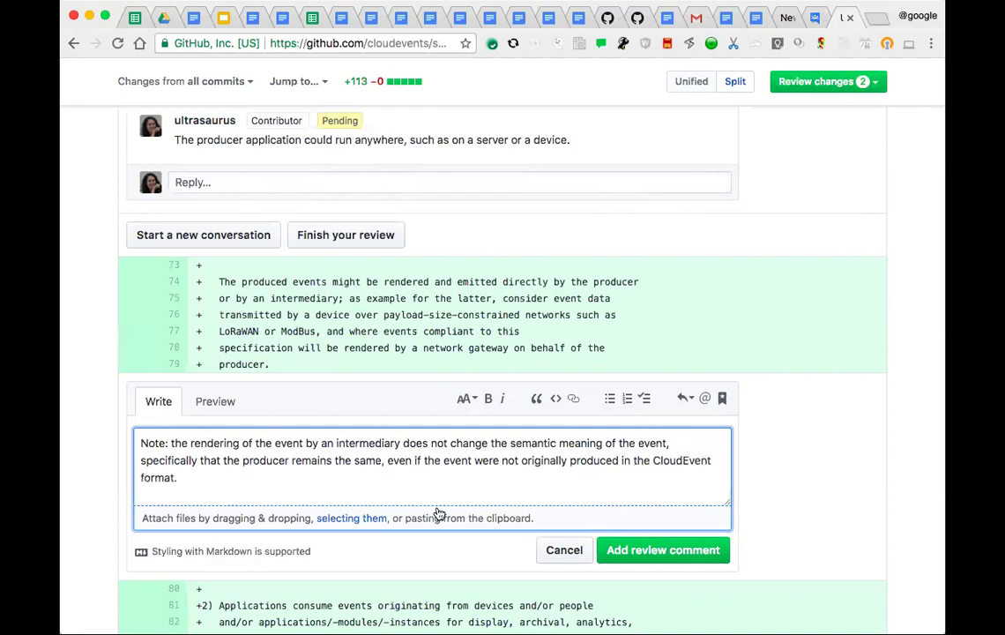
{"action": "scroll", "coordinate": [436, 511], "scroll_direction": "down", "scroll_amount": 2}
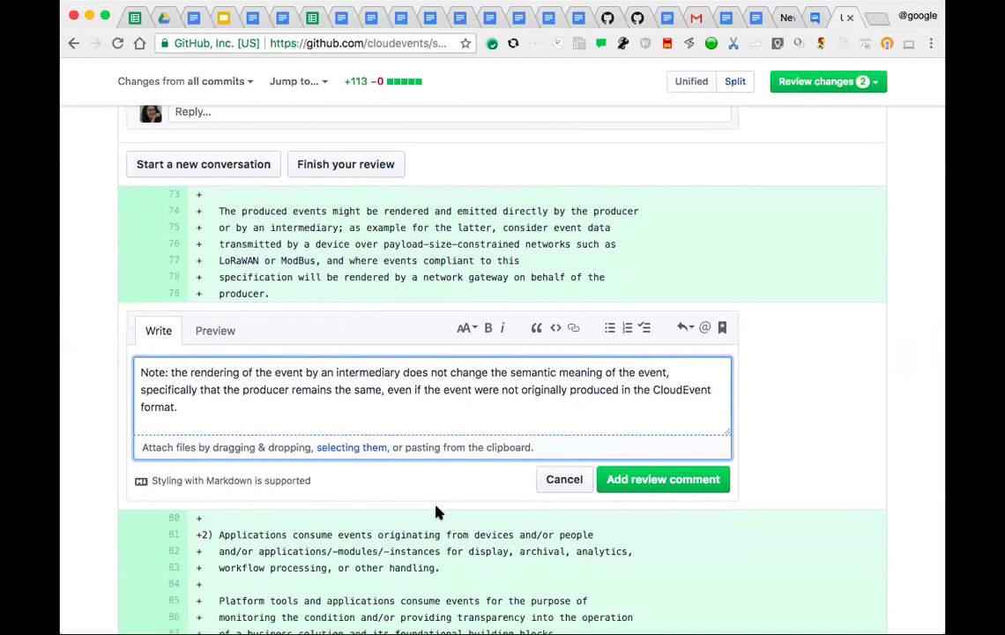
{"action": "left_click", "coordinate": [635, 481]}
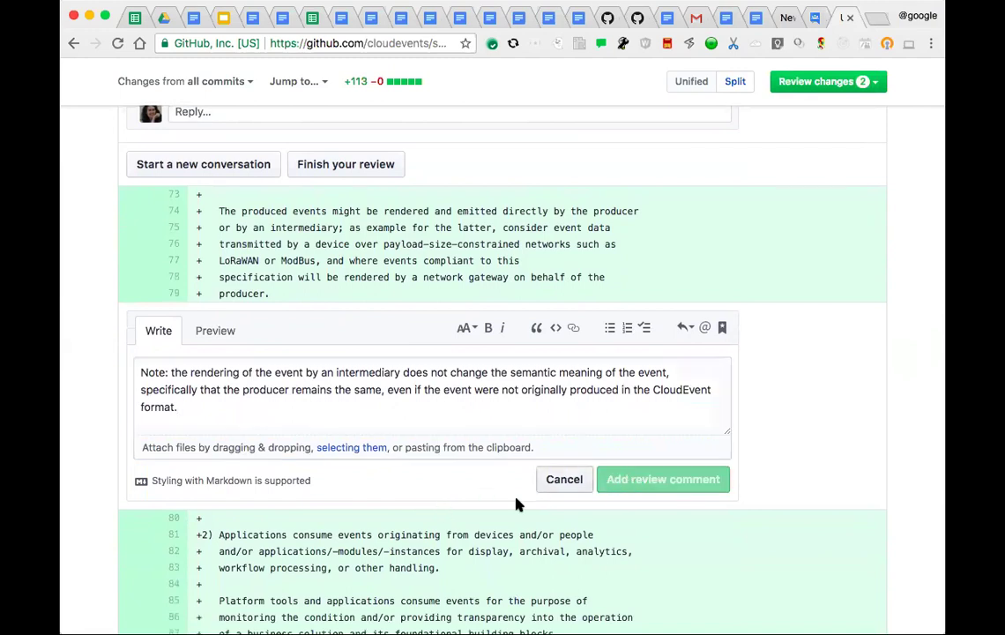
- Reread the pending review comments alongside the producer section of the diff, lines 59 to 79
{"action": "scroll", "coordinate": [476, 514], "scroll_direction": "down", "scroll_amount": 2}
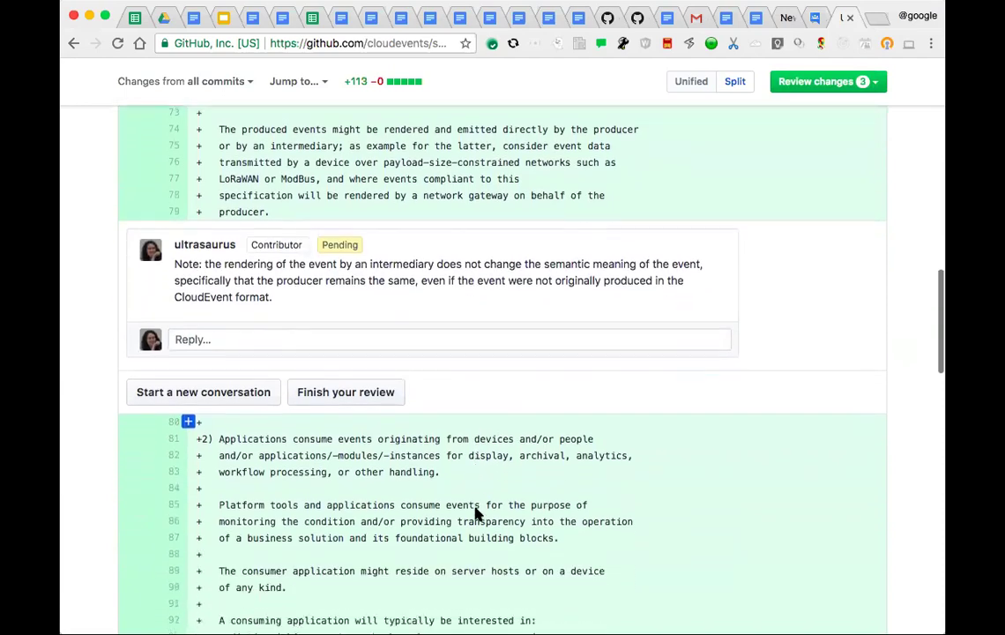
{"action": "scroll", "coordinate": [476, 512], "scroll_direction": "up", "scroll_amount": 6}
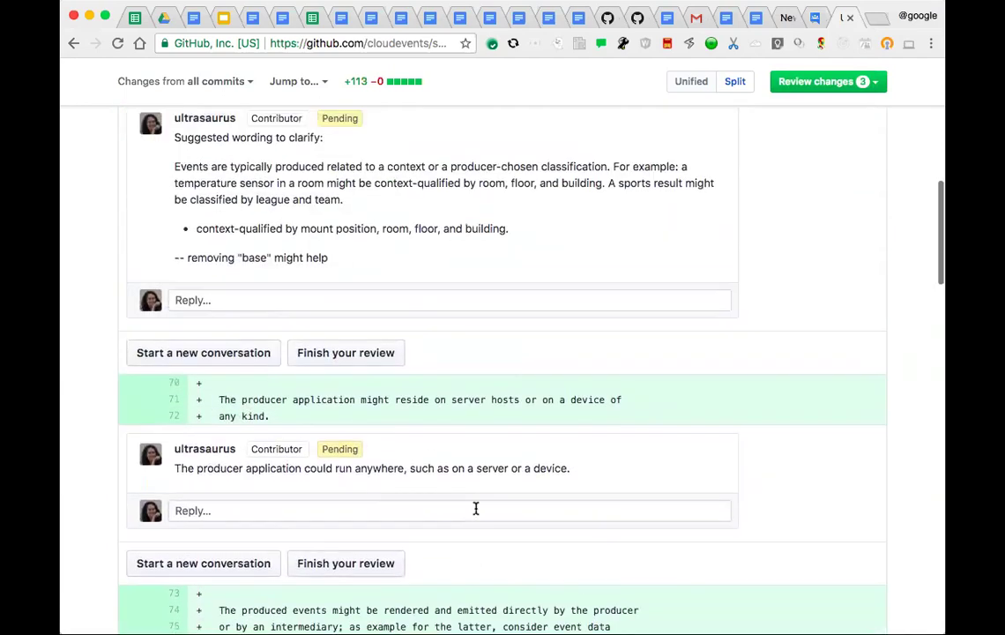
{"action": "scroll", "coordinate": [475, 509], "scroll_direction": "up", "scroll_amount": 3}
{"action": "scroll", "coordinate": [477, 511], "scroll_direction": "down", "scroll_amount": 1}
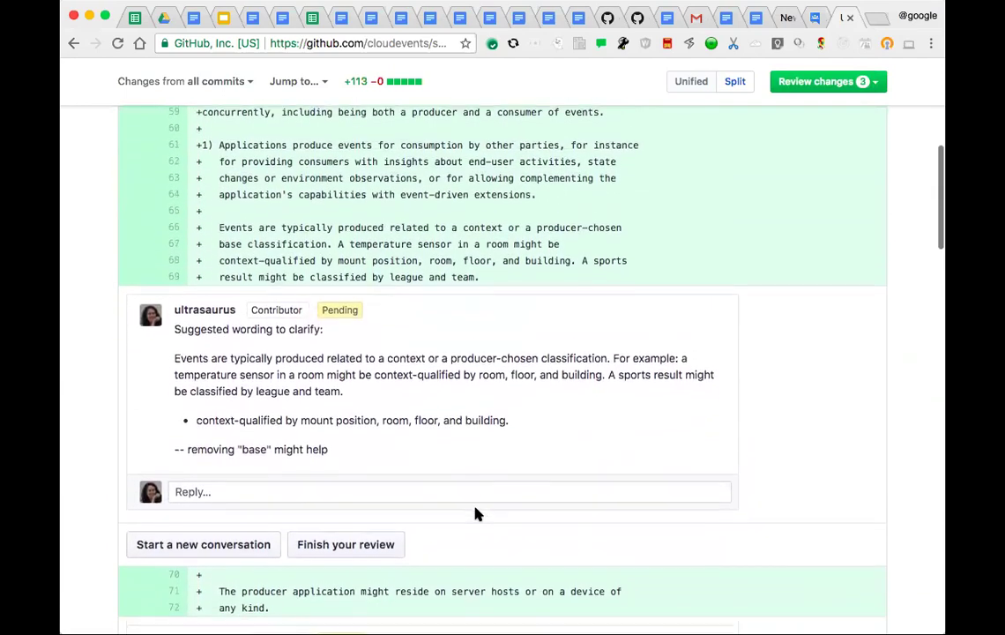
{"action": "scroll", "coordinate": [475, 511], "scroll_direction": "down", "scroll_amount": 6}
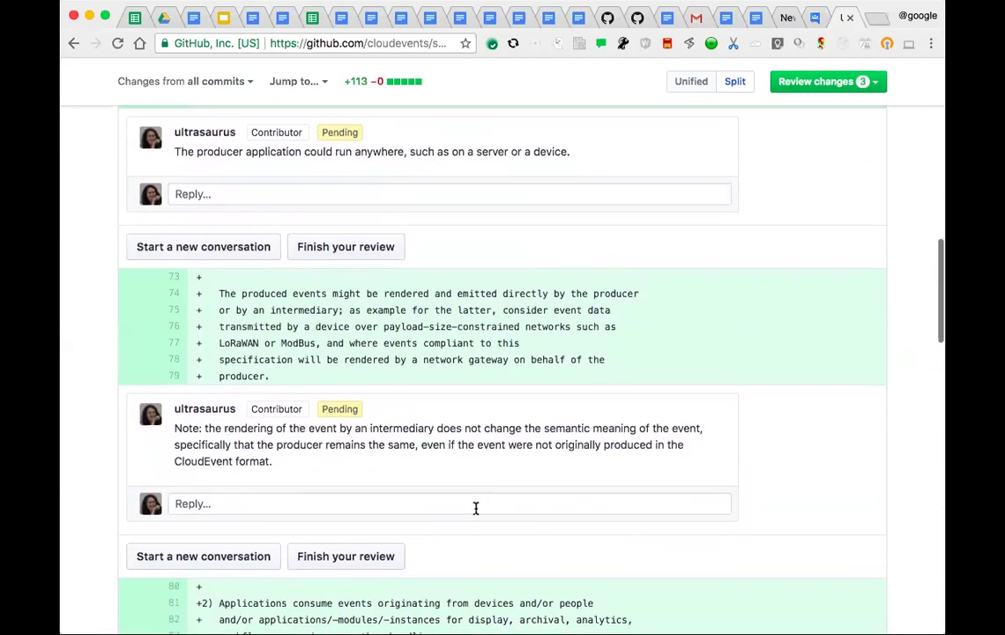
{"action": "scroll", "coordinate": [476, 508], "scroll_direction": "down", "scroll_amount": 3}
{"action": "scroll", "coordinate": [475, 509], "scroll_direction": "up", "scroll_amount": 5}
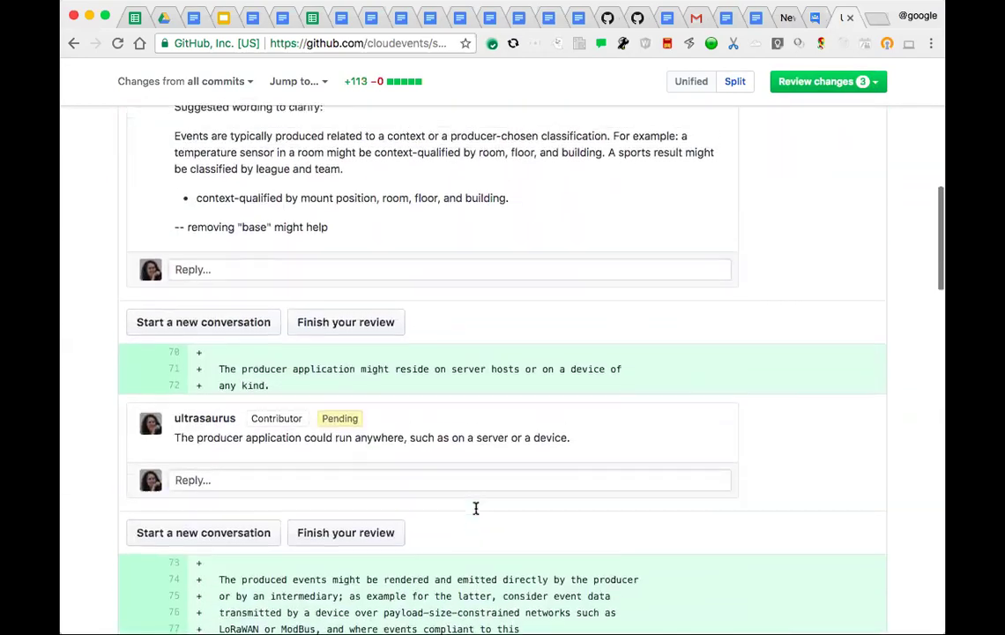
{"action": "scroll", "coordinate": [475, 509], "scroll_direction": "up", "scroll_amount": 4}
{"action": "scroll", "coordinate": [476, 514], "scroll_direction": "down", "scroll_amount": 1}
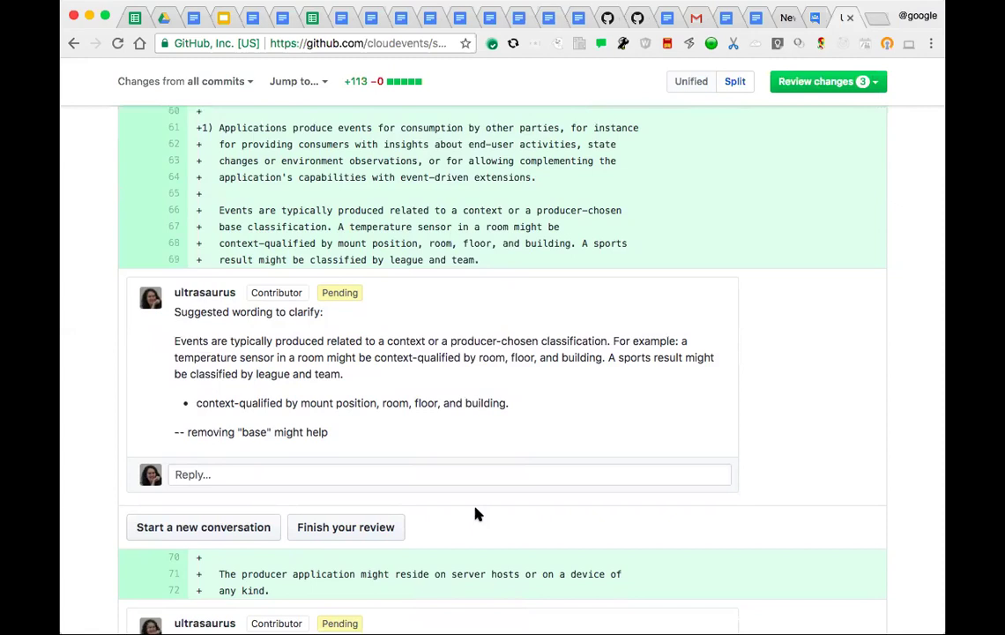
{"action": "scroll", "coordinate": [477, 514], "scroll_direction": "down", "scroll_amount": 1}
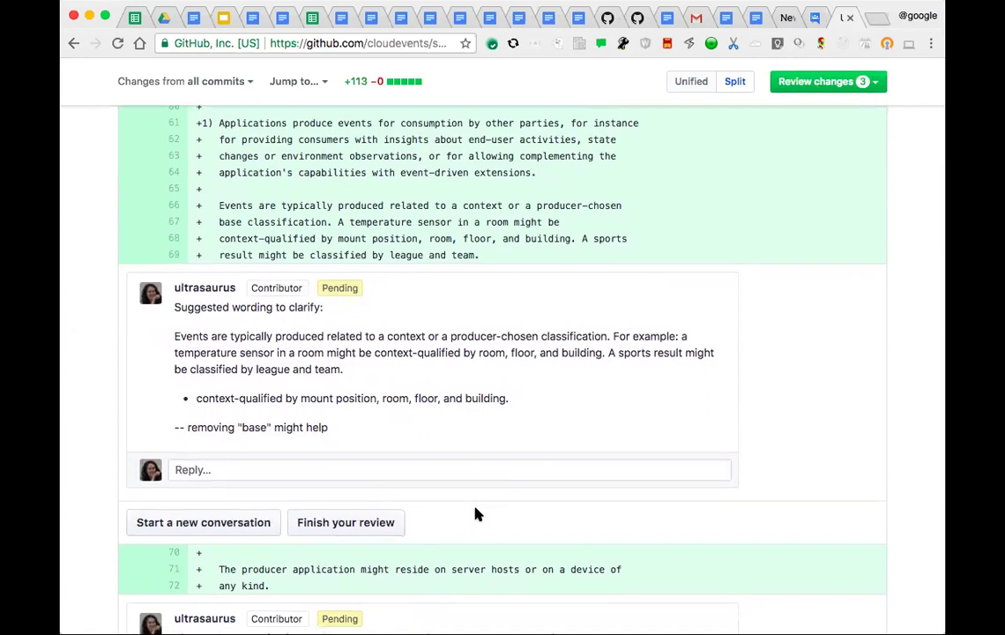
{"action": "scroll", "coordinate": [476, 514], "scroll_direction": "down", "scroll_amount": 1}
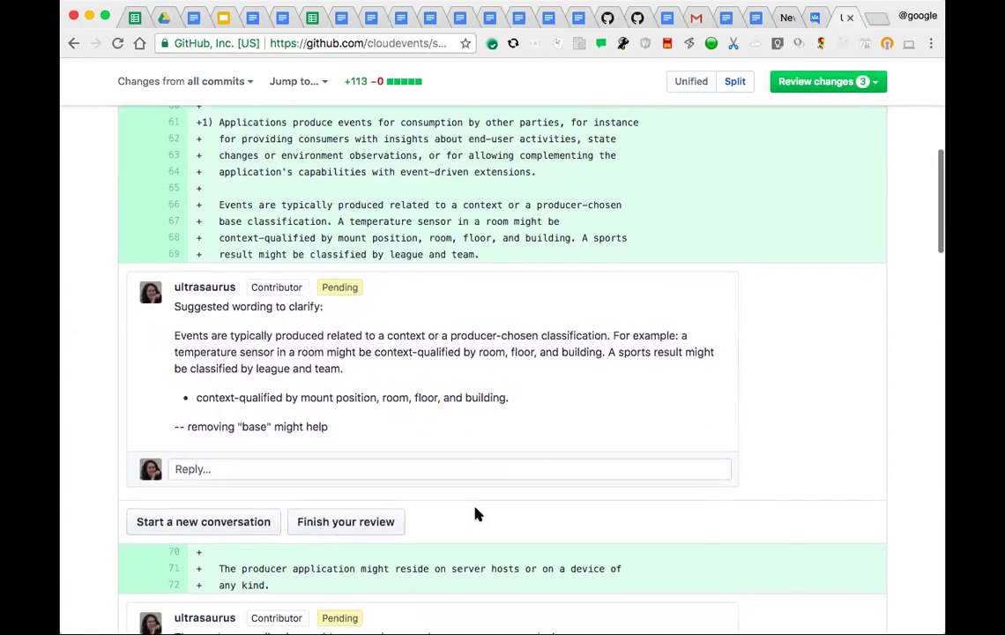
{"action": "scroll", "coordinate": [476, 514], "scroll_direction": "down", "scroll_amount": 10}
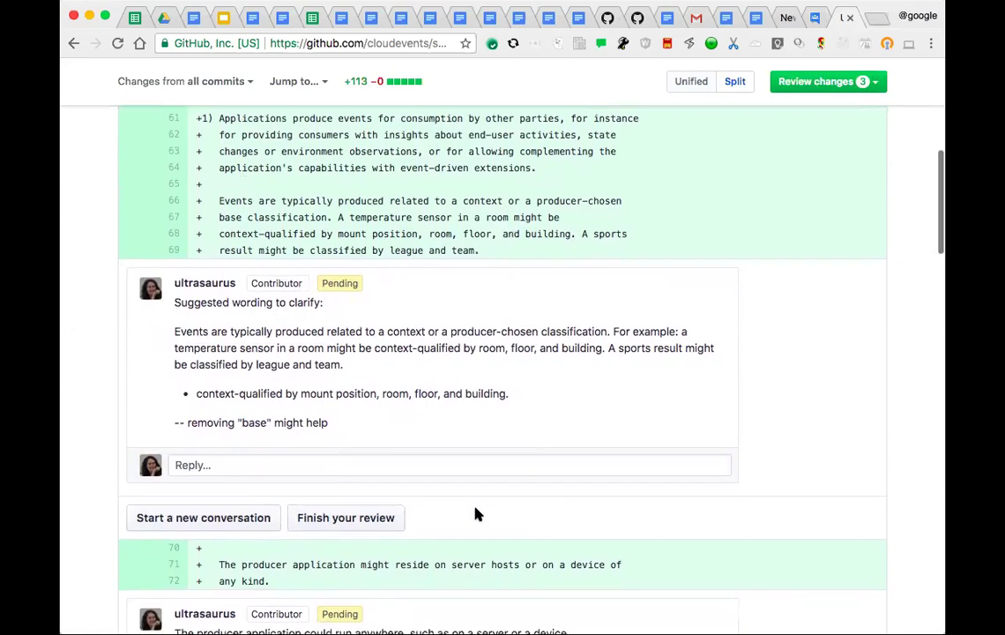
{"action": "scroll", "coordinate": [476, 514], "scroll_direction": "down", "scroll_amount": 10}
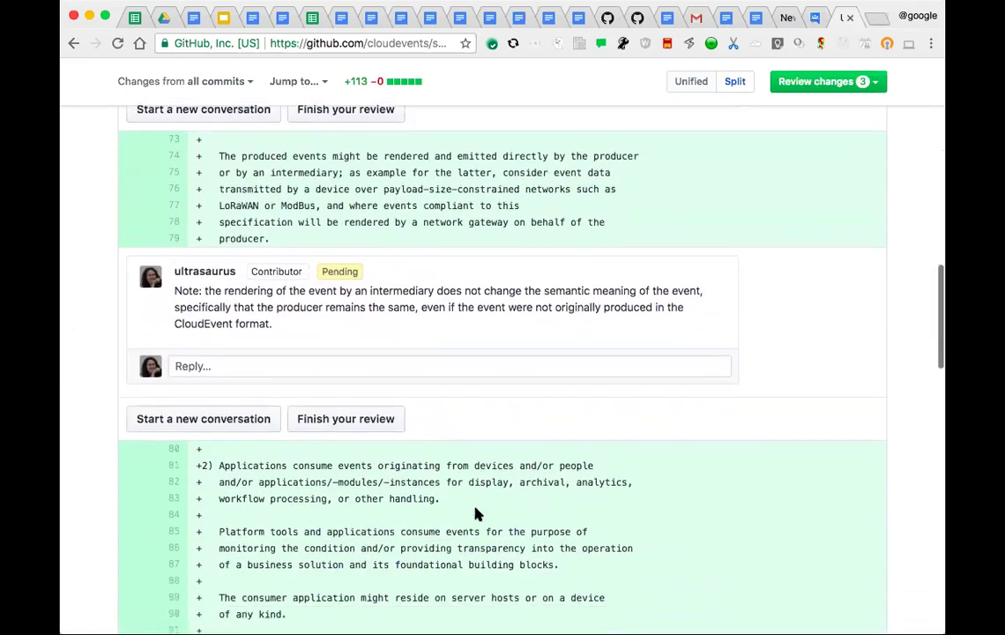
- Read the consumer section and highlight "devices and/or people and/or applications/-modules/-instances" in lines 81 and 82
{"action": "scroll", "coordinate": [476, 509], "scroll_direction": "down", "scroll_amount": 1}
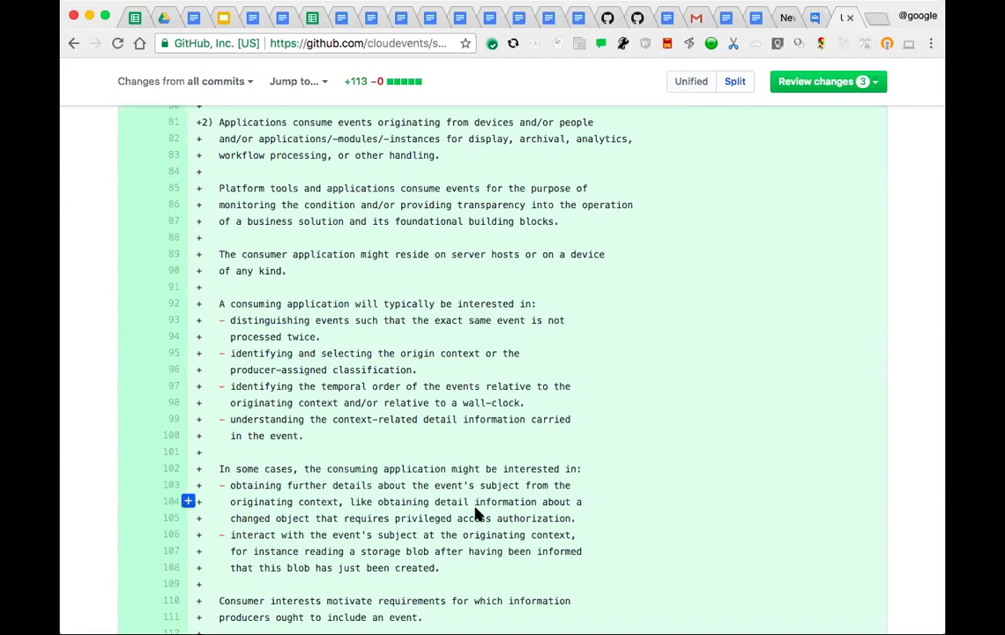
{"action": "scroll", "coordinate": [477, 512], "scroll_direction": "up", "scroll_amount": 1}
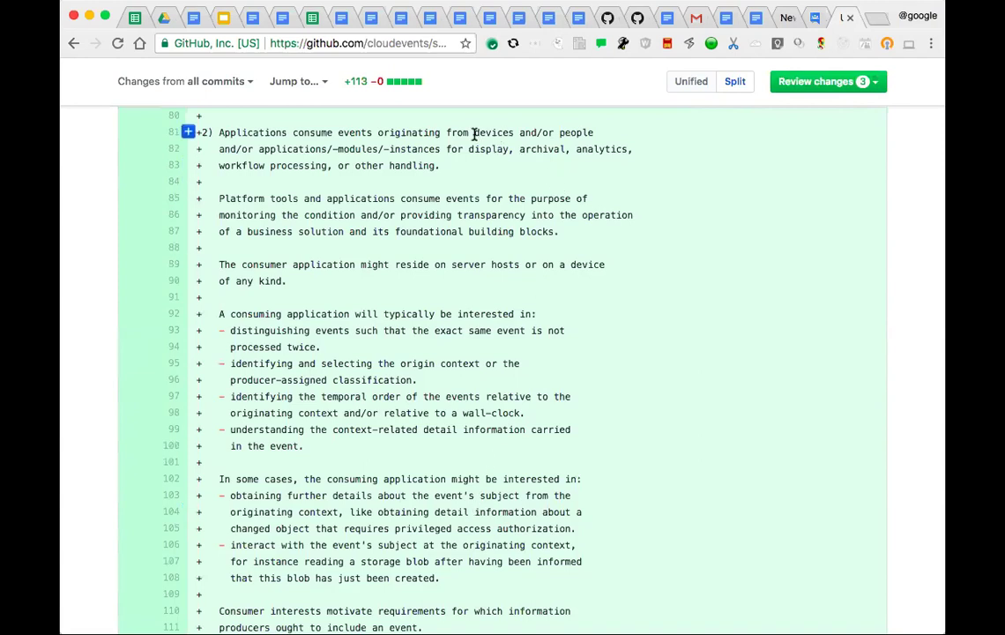
{"action": "left_click_drag", "start_coordinate": [474, 134], "coordinate": [440, 149]}
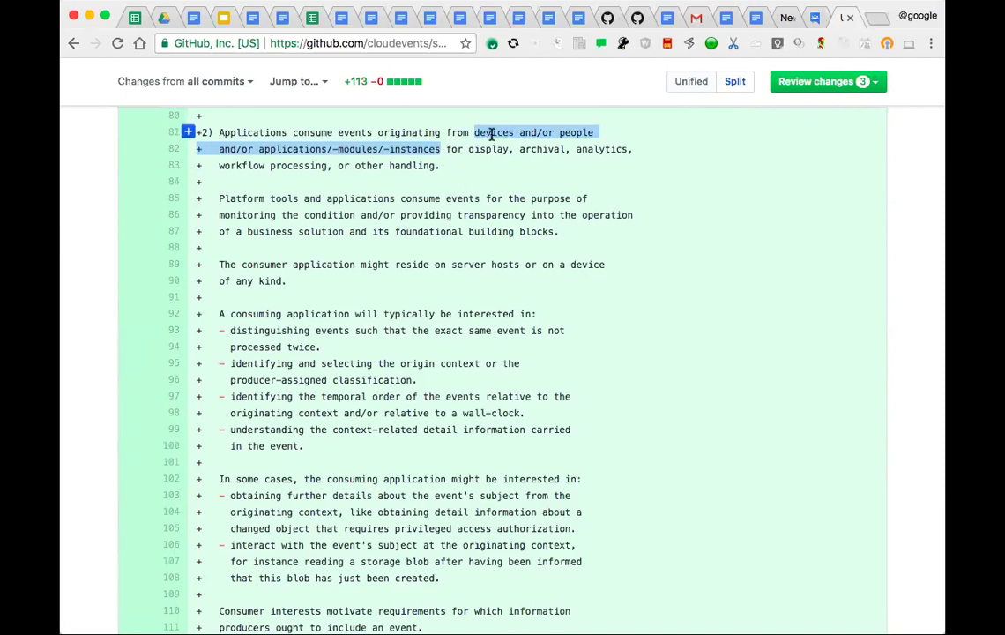
- Compare the consumer section's wording with the producer section above and the middleware section below
{"action": "scroll", "coordinate": [417, 280], "scroll_direction": "up", "scroll_amount": 15}
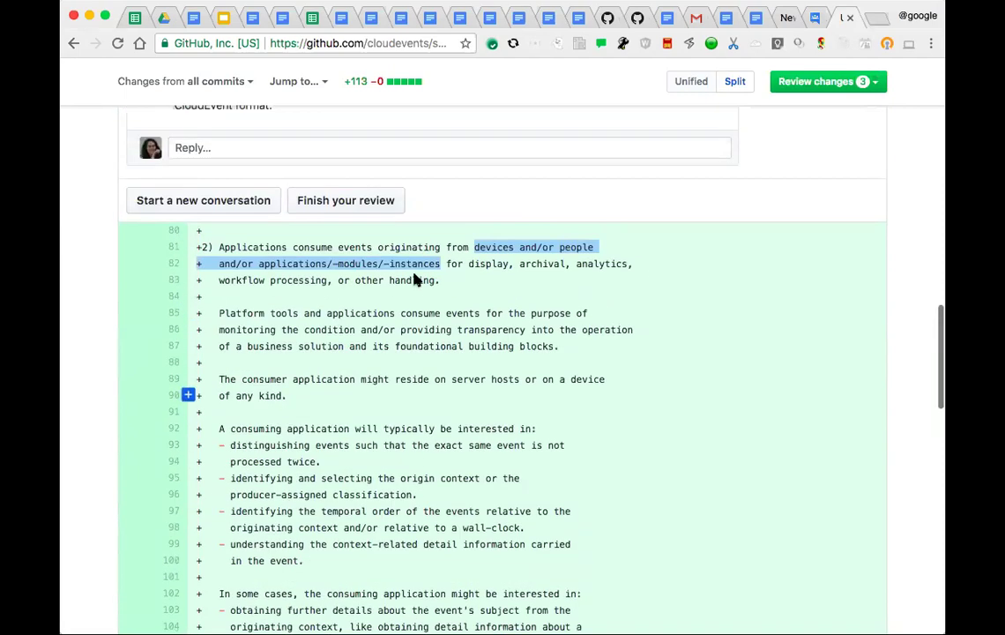
{"action": "scroll", "coordinate": [417, 280], "scroll_direction": "up", "scroll_amount": 5}
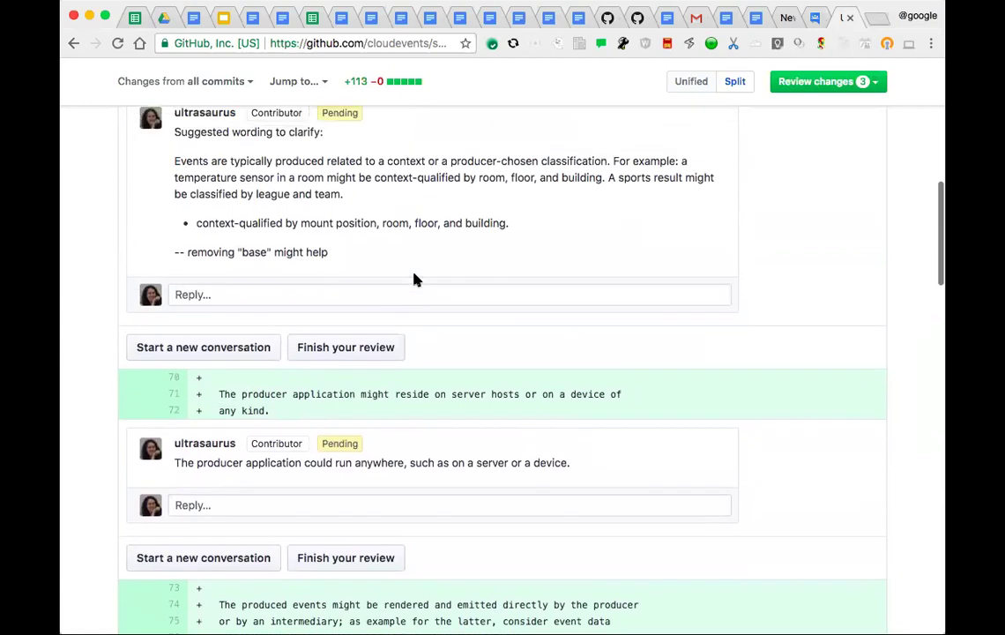
{"action": "scroll", "coordinate": [417, 280], "scroll_direction": "down", "scroll_amount": 2}
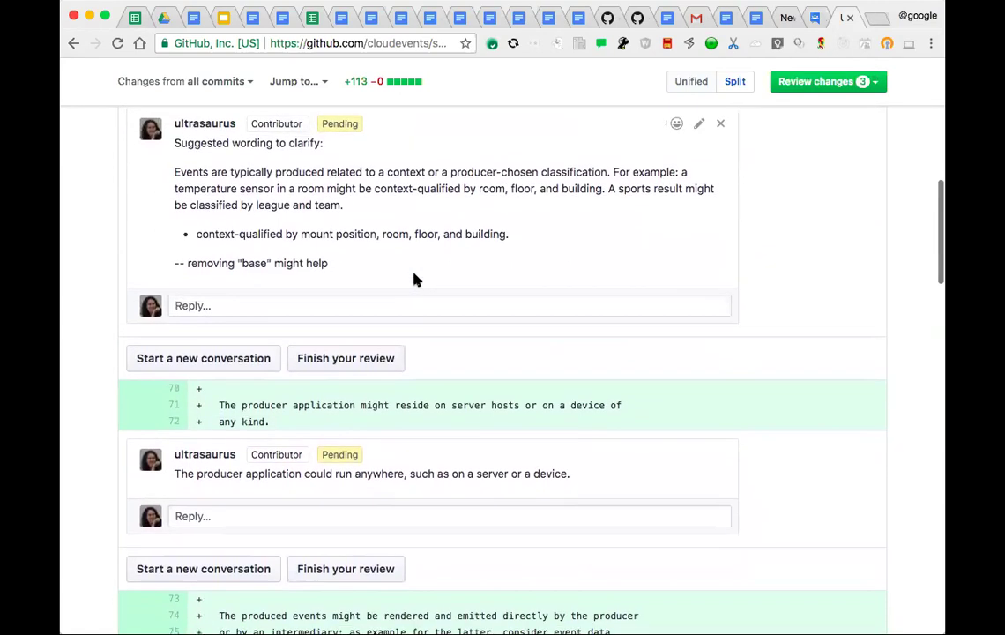
{"action": "scroll", "coordinate": [414, 274], "scroll_direction": "up", "scroll_amount": 6}
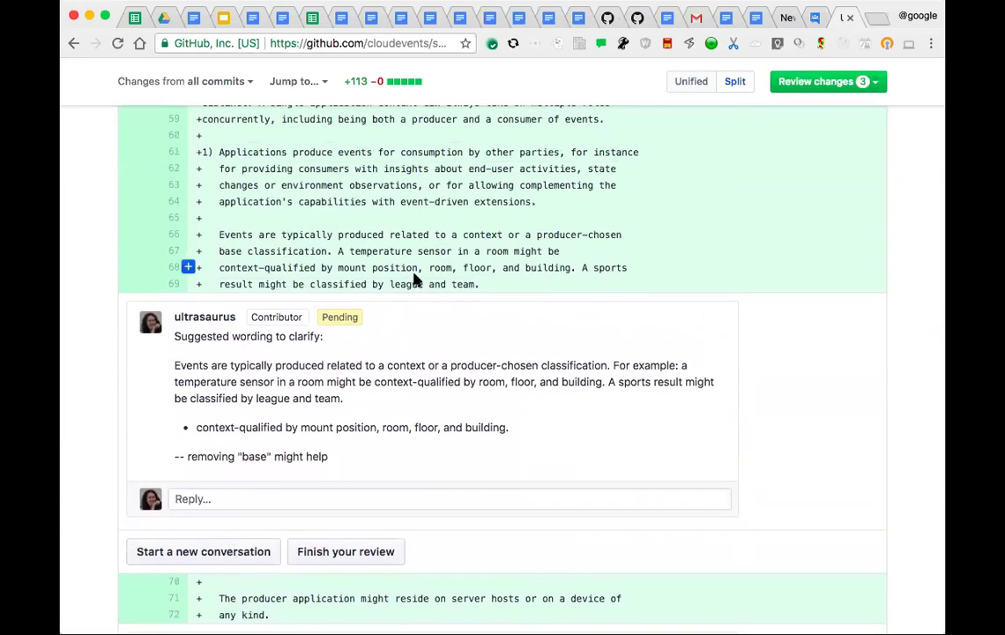
{"action": "scroll", "coordinate": [415, 277], "scroll_direction": "down", "scroll_amount": 1}
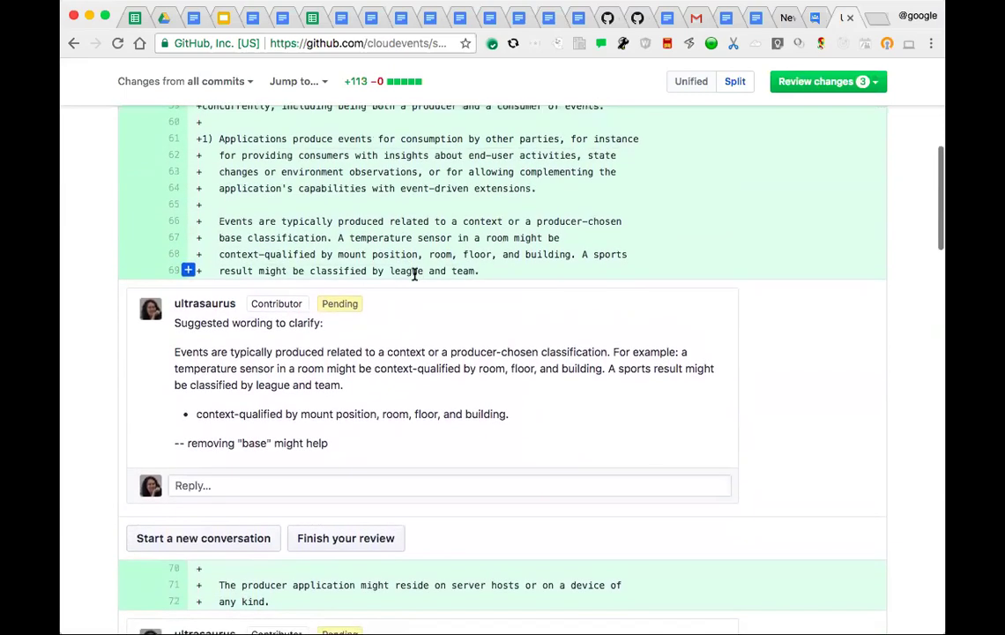
{"action": "scroll", "coordinate": [414, 274], "scroll_direction": "down", "scroll_amount": 19}
{"action": "scroll", "coordinate": [414, 274], "scroll_direction": "down", "scroll_amount": 3}
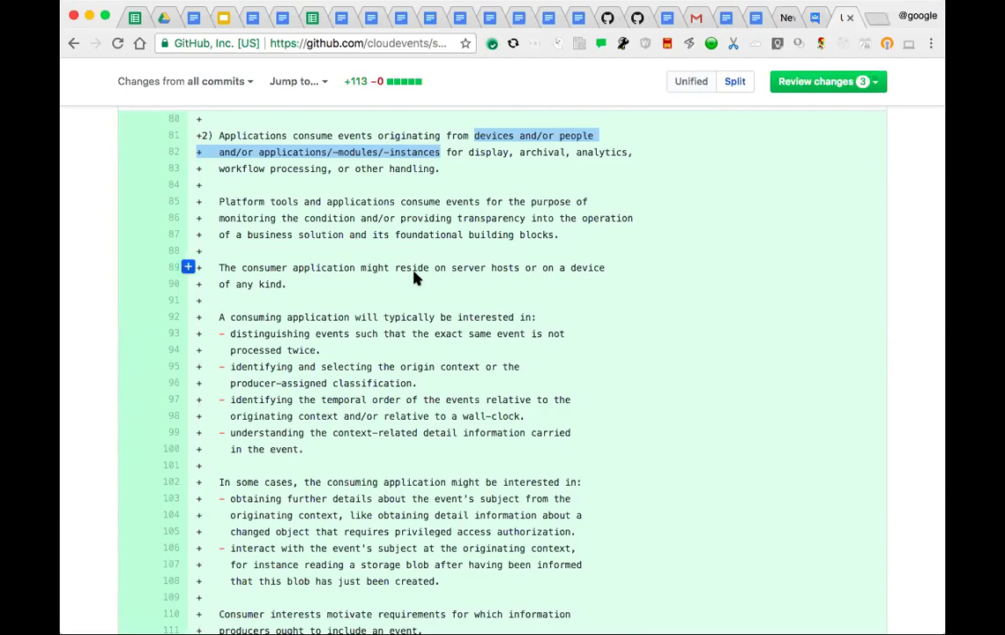
{"action": "scroll", "coordinate": [415, 277], "scroll_direction": "down", "scroll_amount": 5}
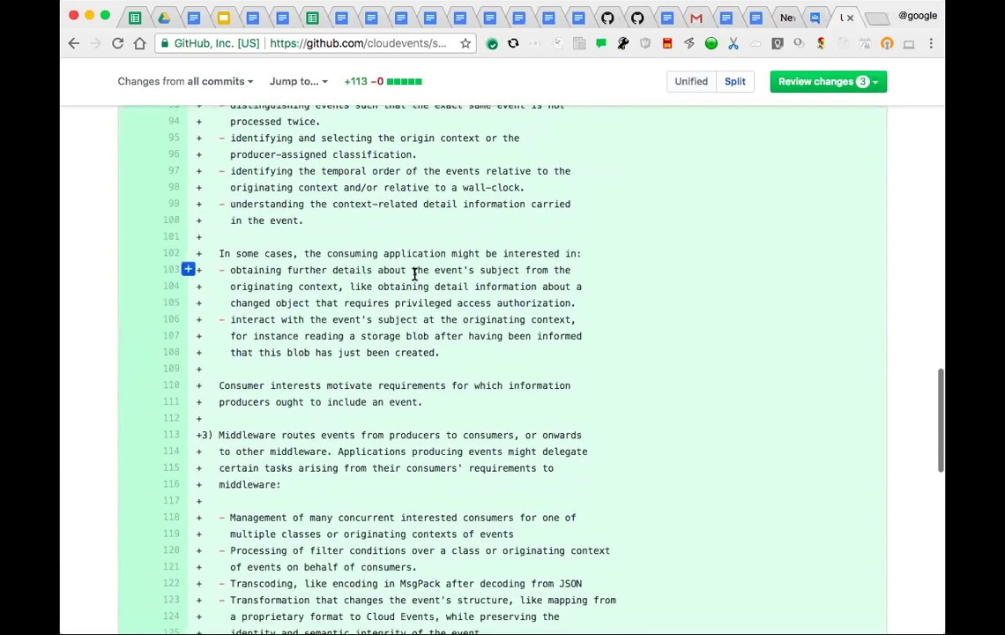
{"action": "scroll", "coordinate": [414, 274], "scroll_direction": "down", "scroll_amount": 9}
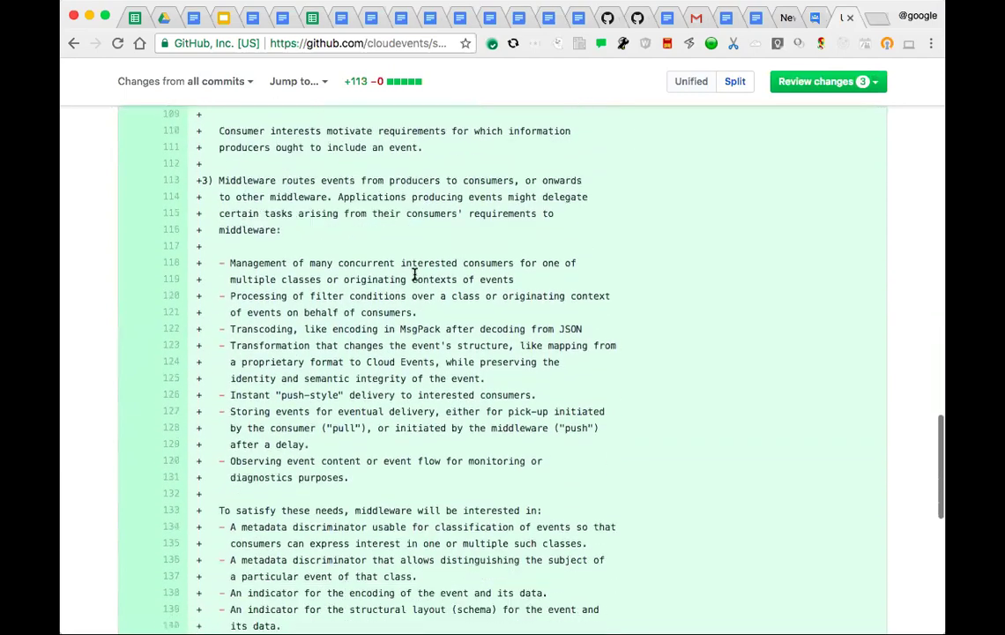
{"action": "scroll", "coordinate": [414, 276], "scroll_direction": "up", "scroll_amount": 12}
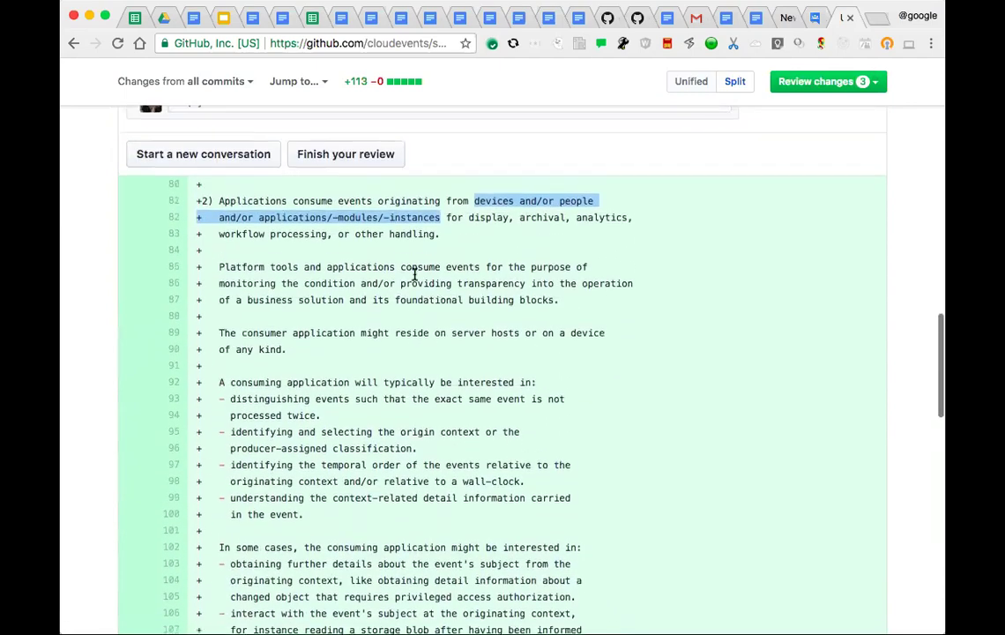
{"action": "scroll", "coordinate": [414, 278], "scroll_direction": "down", "scroll_amount": 1}
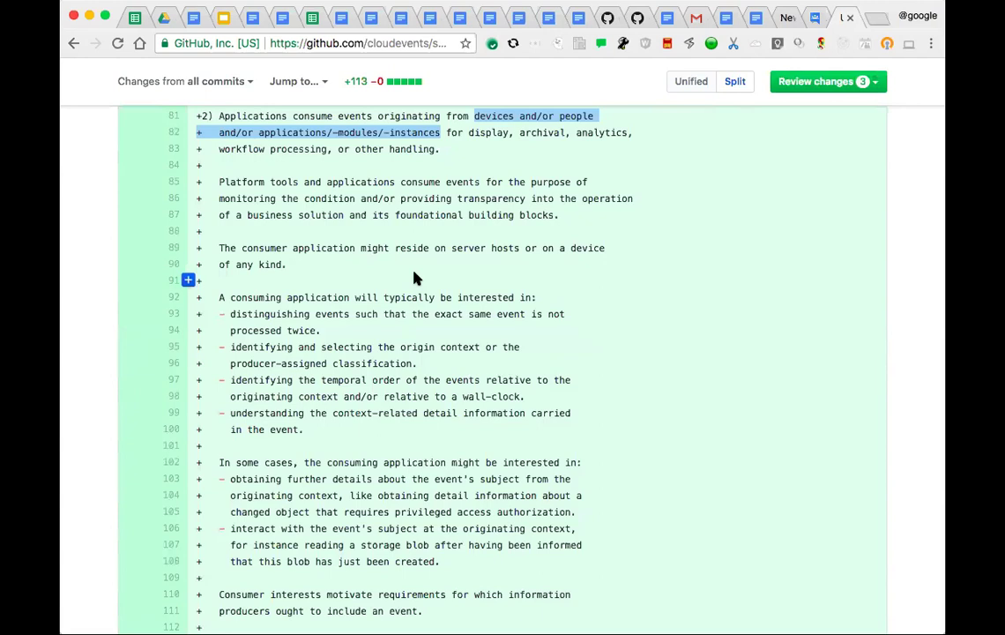
- Start a comment on line 87 that quotes the "Platform tools and applications" paragraph from lines 85 to 87
{"action": "left_click_drag", "start_coordinate": [220, 182], "coordinate": [592, 215]}
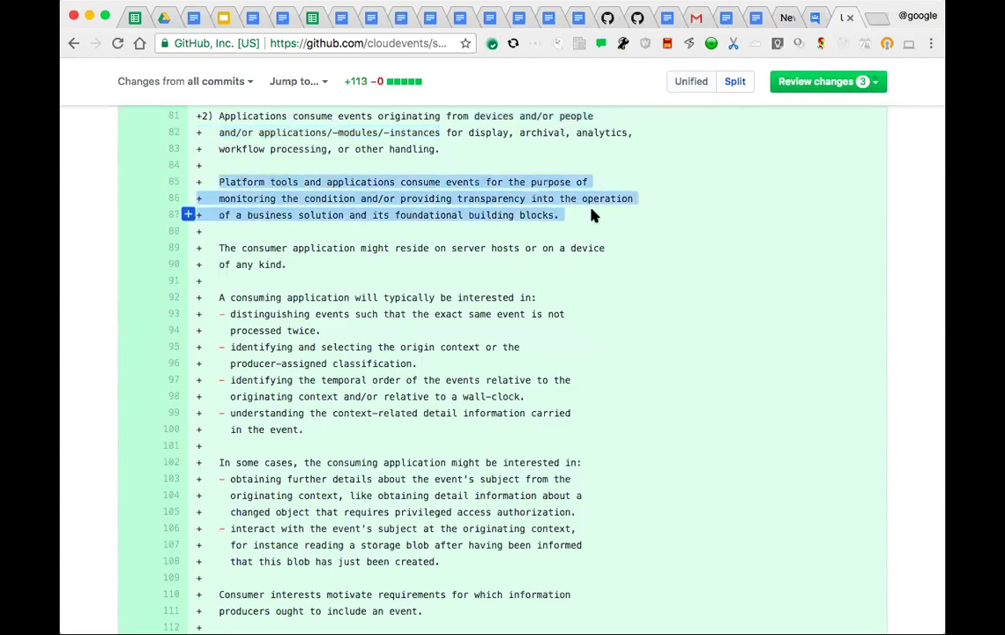
{"action": "left_click", "coordinate": [188, 215]}
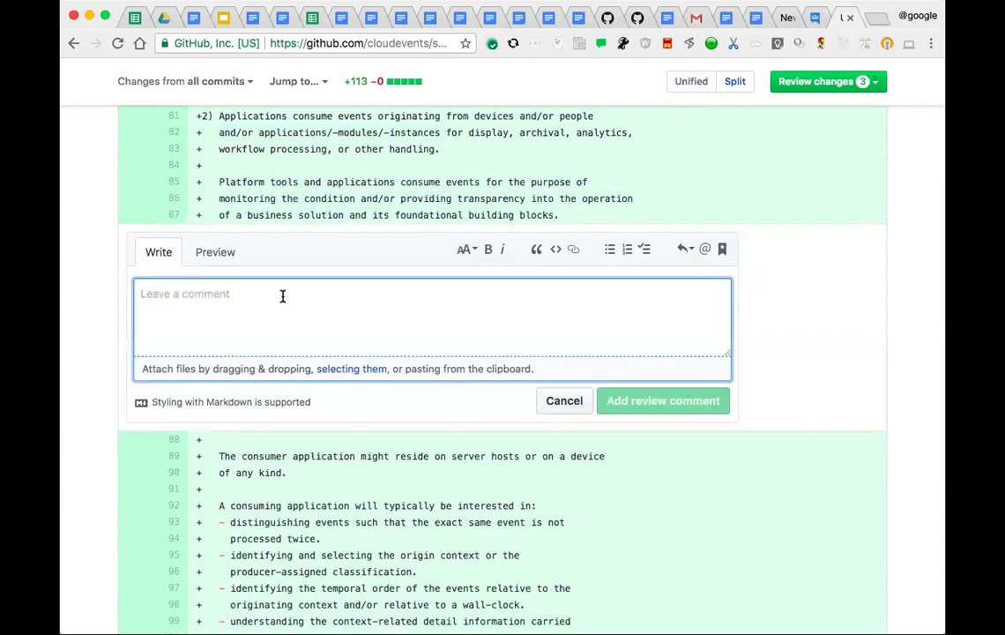
{"action": "type", "text": "\""}
{"action": "type", "text": "Platform tools and applications consume events for the purpose of + monitoring the condition and/or providing transparency into the operation + of a business solution and its foundational building blocks."}
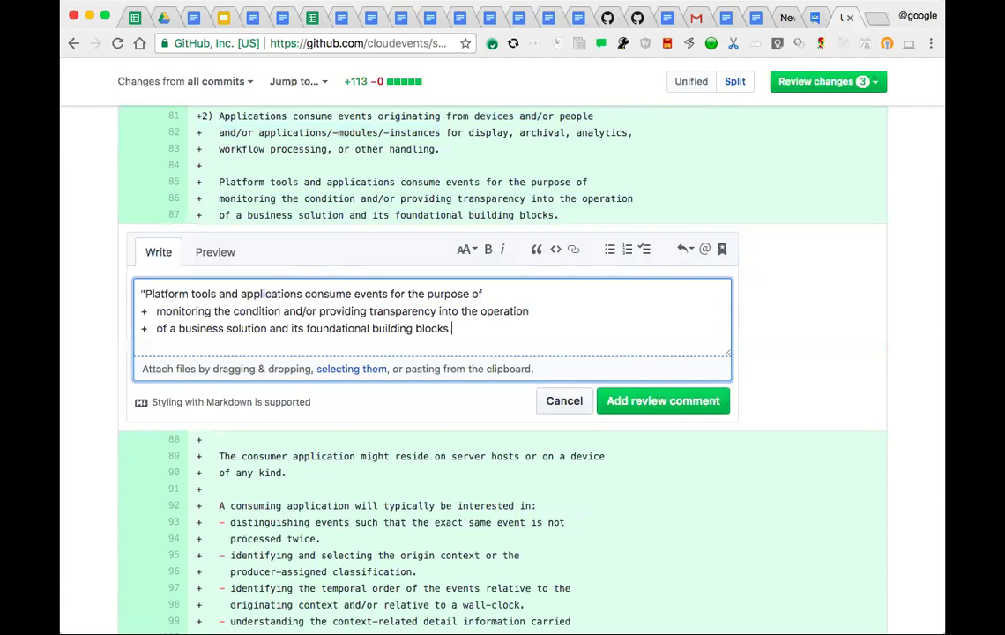
{"action": "key", "text": "BackSpace"}
{"action": "type", "text": "\""}
- Remove the copied plus signs and line breaks from the quoted paragraph so that it runs on continuously
{"action": "left_click_drag", "start_coordinate": [140, 311], "coordinate": [153, 311]}
{"action": "key", "text": "BackSpace"}
{"action": "key", "text": "BackSpace"}
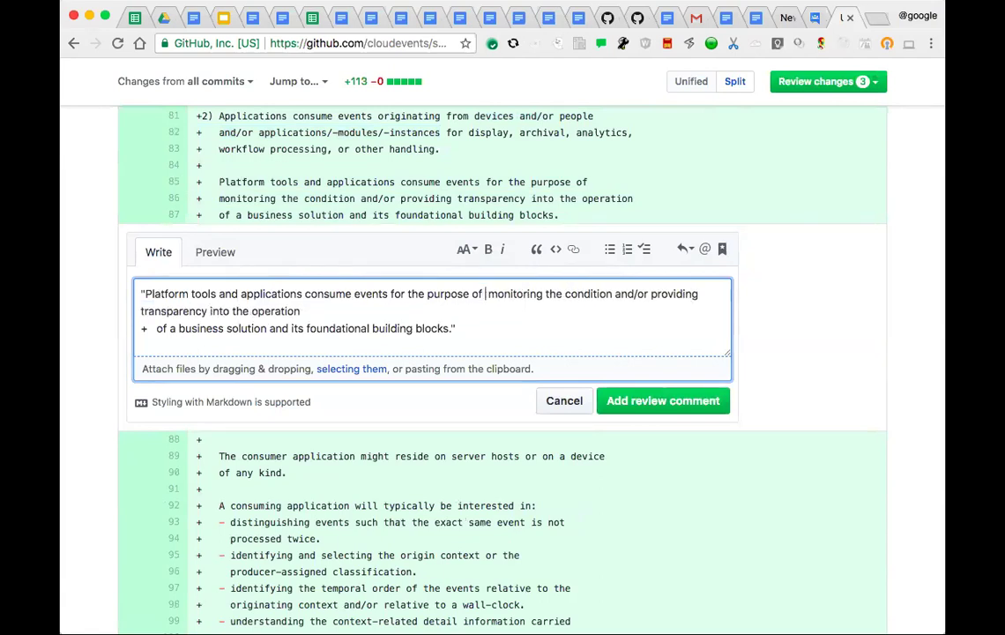
{"action": "left_click_drag", "start_coordinate": [140, 328], "coordinate": [147, 328]}
{"action": "key", "text": "BackSpace"}
{"action": "key", "text": "BackSpace"}
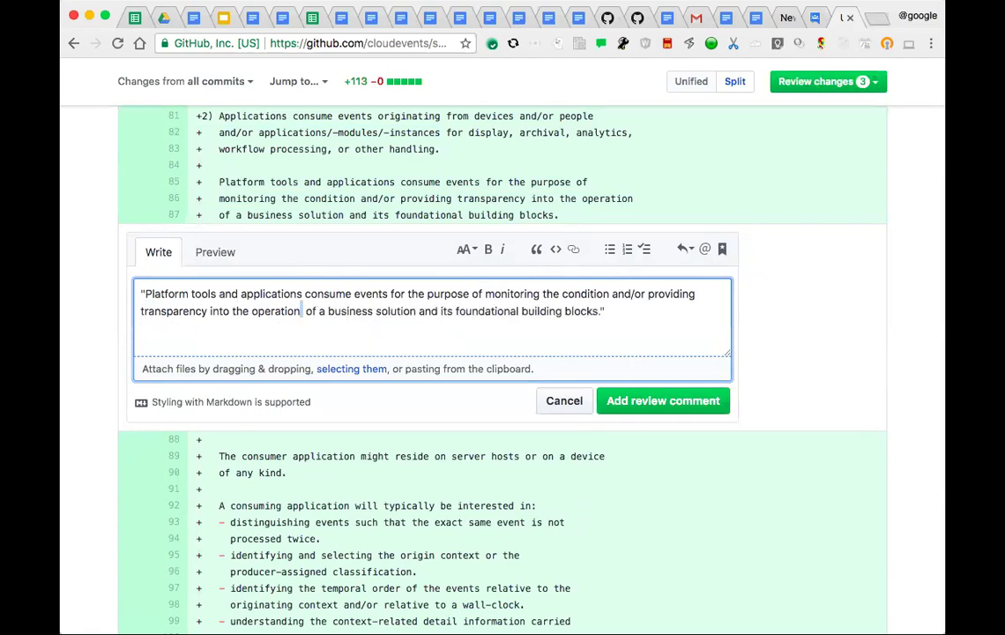
{"action": "key", "text": "BackSpace"}
- Add the sentence "This is addressed in #3 and #4" as a separate paragraph below the quotation
{"action": "left_click", "coordinate": [605, 311]}
{"action": "key", "text": "Return"}
{"action": "key", "text": "Return"}
{"action": "type", "text": "T"}
{"action": "type", "text": "his is af"}
{"action": "type", "text": "fe"}
{"action": "key", "text": "BackSpace"}
{"action": "key", "text": "BackSpace"}
{"action": "key", "text": "BackSpace"}
{"action": "type", "text": "dre"}
{"action": "key", "text": "BackSpace"}
{"action": "key", "text": "BackSpace"}
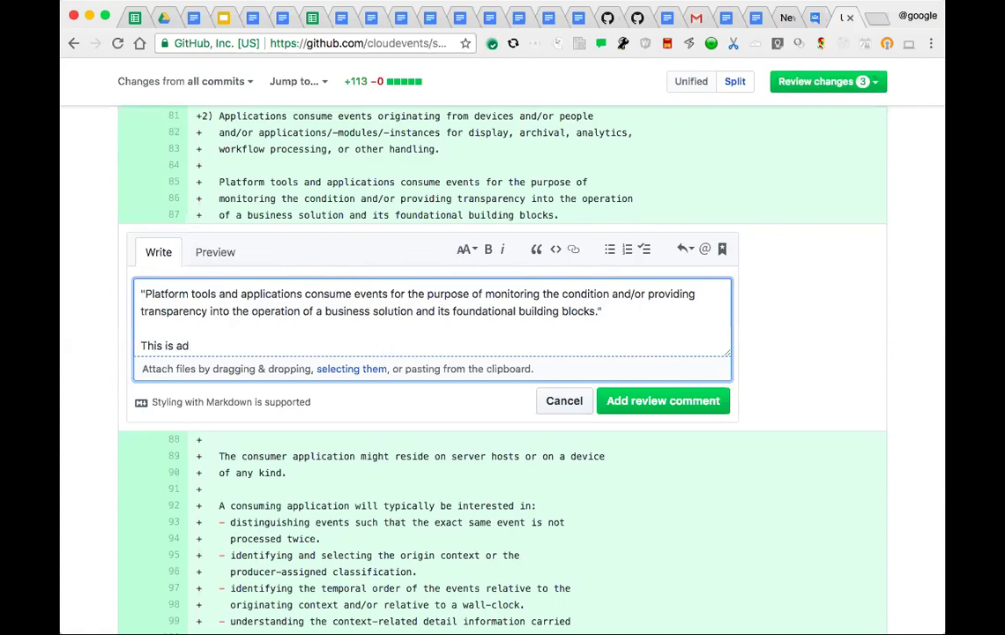
{"action": "type", "text": "dressed in #3 and #4 "}
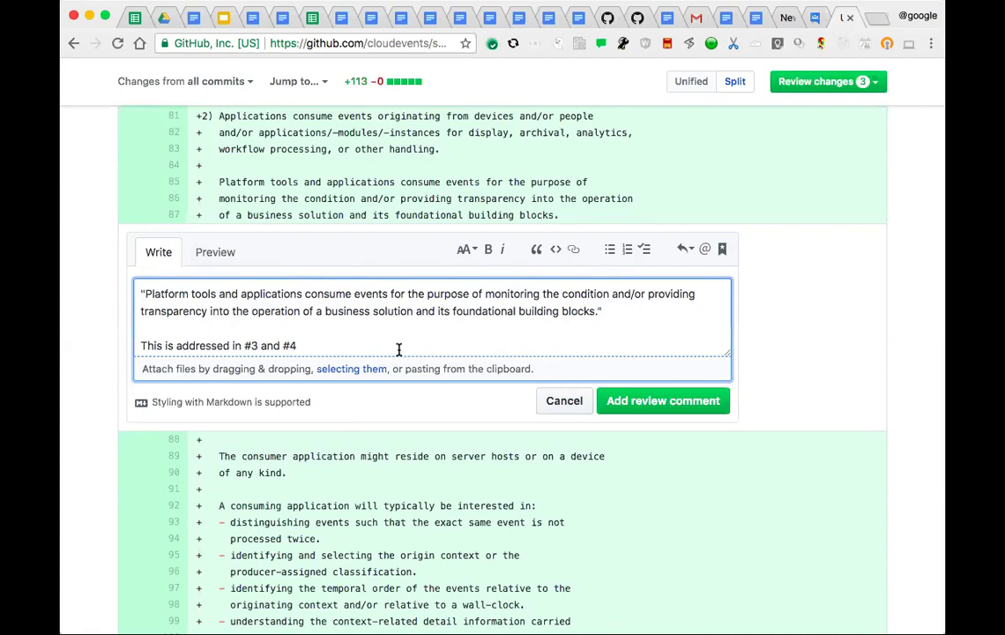
- Append "(below)" after "#3 and #4" in the comment's sentence
{"action": "type", "text": "(below)"}
{"action": "type", "text": "for plat"}
{"action": "key", "text": "BackSpace"}
{"action": "key", "text": "BackSpace"}
{"action": "key", "text": "BackSpace"}
{"action": "key", "text": "BackSpace"}
{"action": "key", "text": "BackSpace"}
{"action": "key", "text": "BackSpace"}
{"action": "key", "text": "BackSpace"}
{"action": "key", "text": "BackSpace"}
- Change the sentence's opening to "These are" and end the sentence with a period
{"action": "left_click_drag", "start_coordinate": [148, 346], "coordinate": [176, 346]}
{"action": "key", "text": "BackSpace"}
{"action": "type", "text": "heser a"}
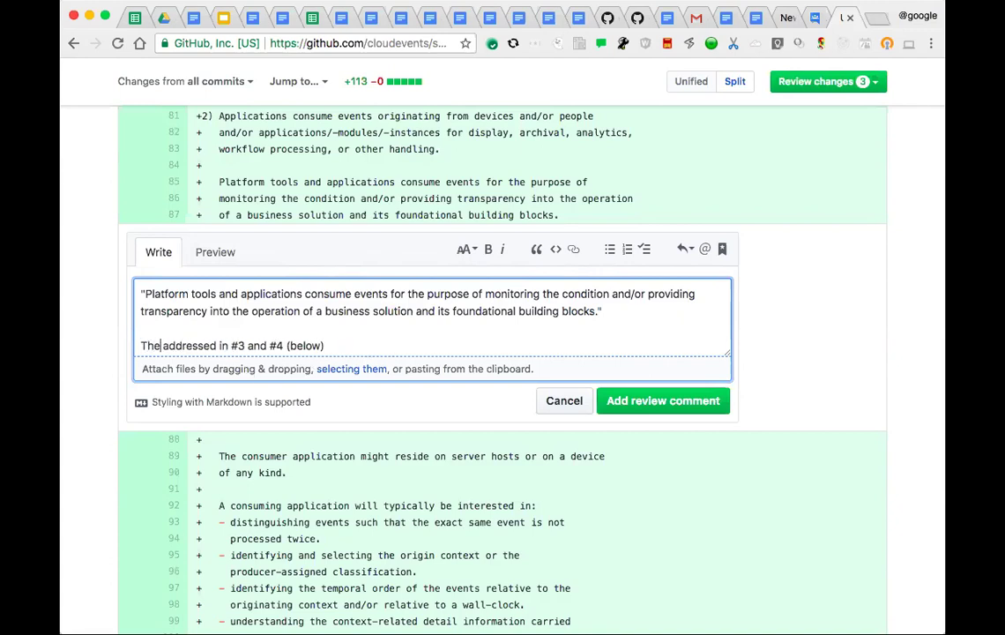
{"action": "key", "text": "BackSpace"}
{"action": "key", "text": "BackSpace"}
{"action": "key", "text": "BackSpace"}
{"action": "type", "text": "are"}
{"action": "left_click", "coordinate": [358, 345]}
{"action": "type", "text": "."}
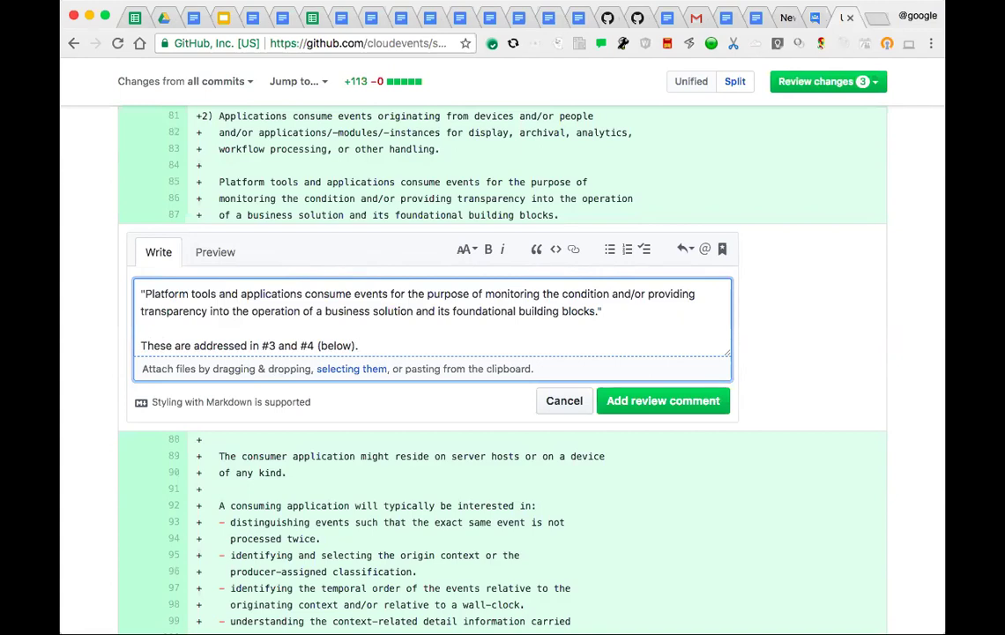
- Reword the sentence as "These are somewhat addressed in #3 and #4 (below), and also"
{"action": "key", "text": "BackSpace"}
{"action": "type", "text": "(below), and"}
{"action": "triple_click", "coordinate": [233, 347]}
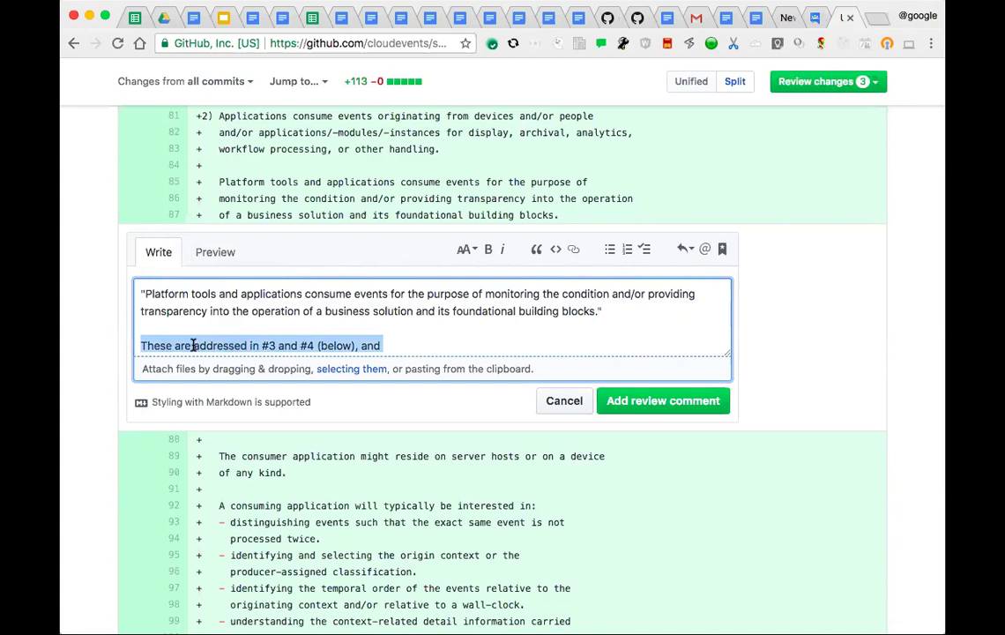
{"action": "left_click", "coordinate": [196, 346]}
{"action": "type", "text": "somewha"}
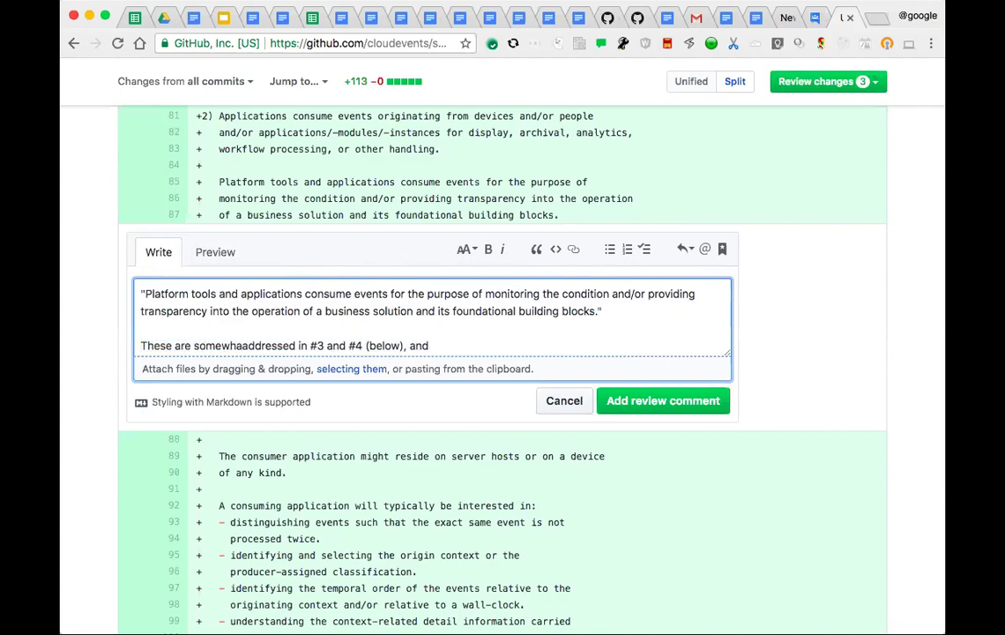
{"action": "type", "text": "t"}
{"action": "left_click", "coordinate": [439, 345]}
{"action": "type", "text": "a"}
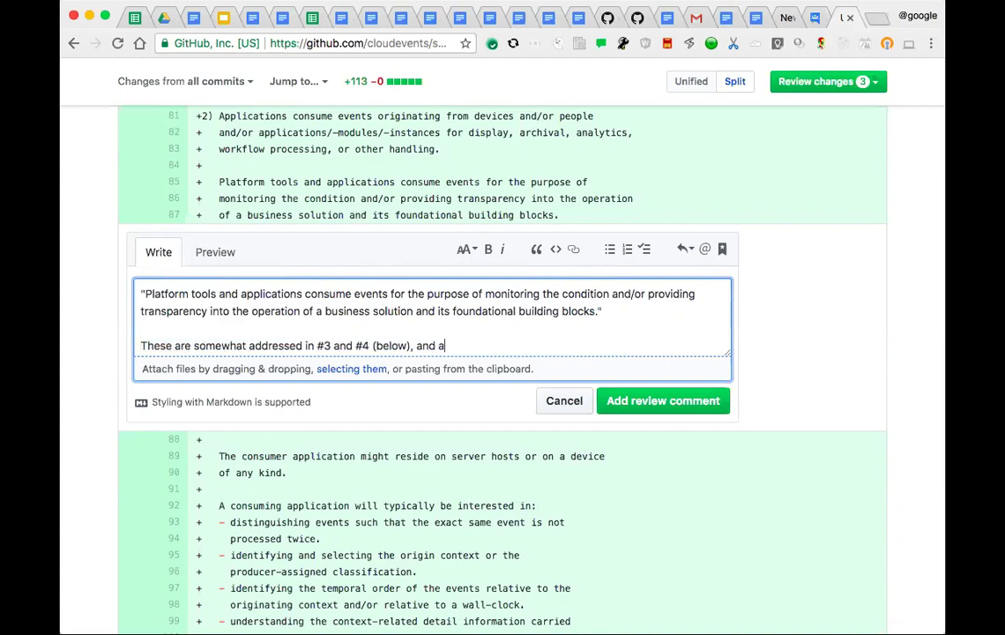
{"action": "type", "text": "lso con"}
- Replace the drafted sentence with "display, archival, analytics, workflow processing" copied from lines 82 and 83 of the diff
{"action": "triple_click", "coordinate": [191, 345]}
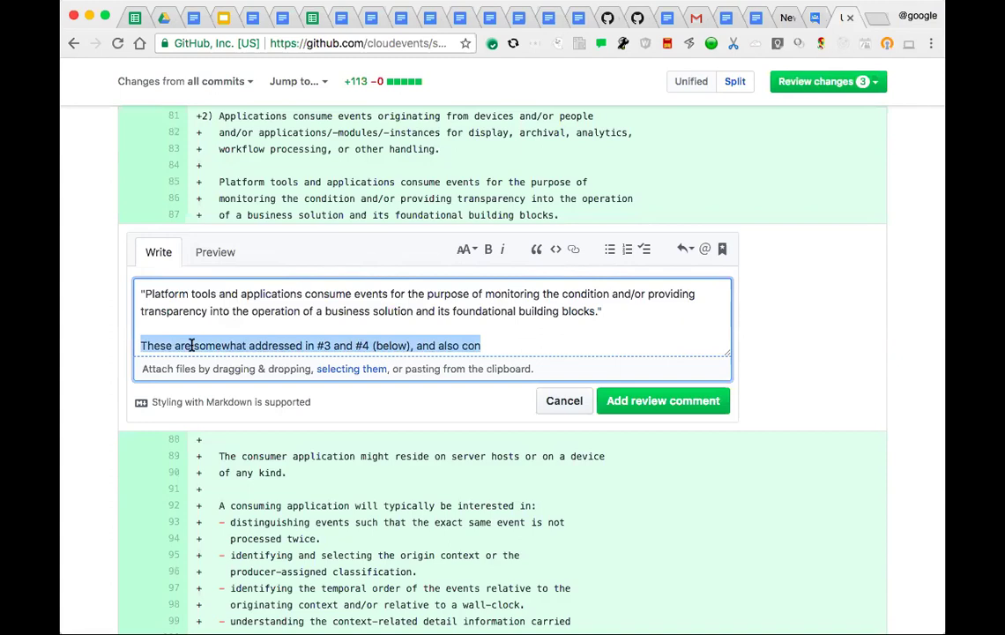
{"action": "key", "text": "BackSpace"}
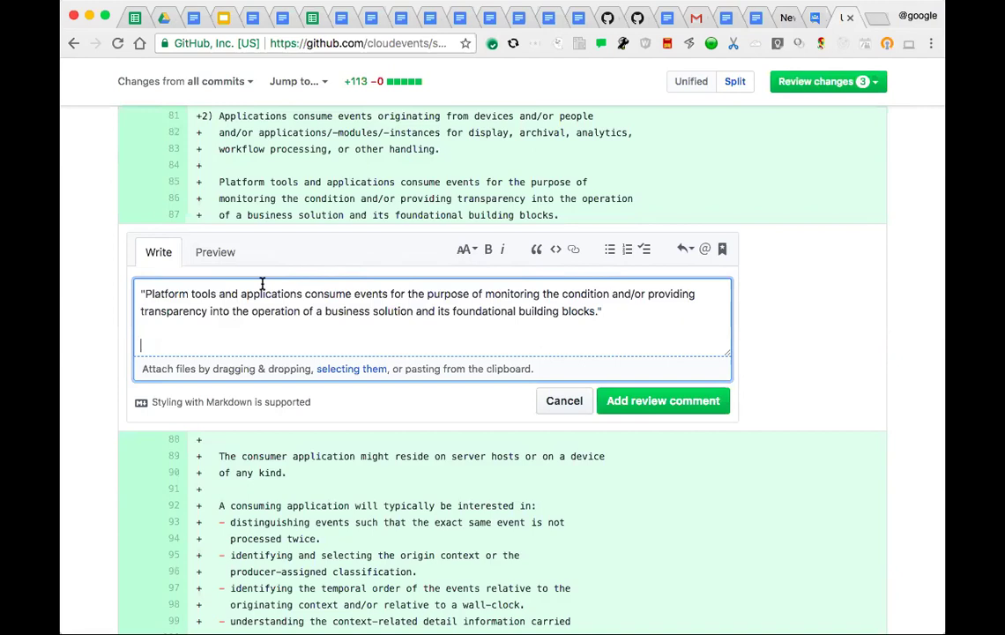
{"action": "left_click", "coordinate": [469, 133]}
{"action": "left_click_drag", "start_coordinate": [469, 132], "coordinate": [328, 148]}
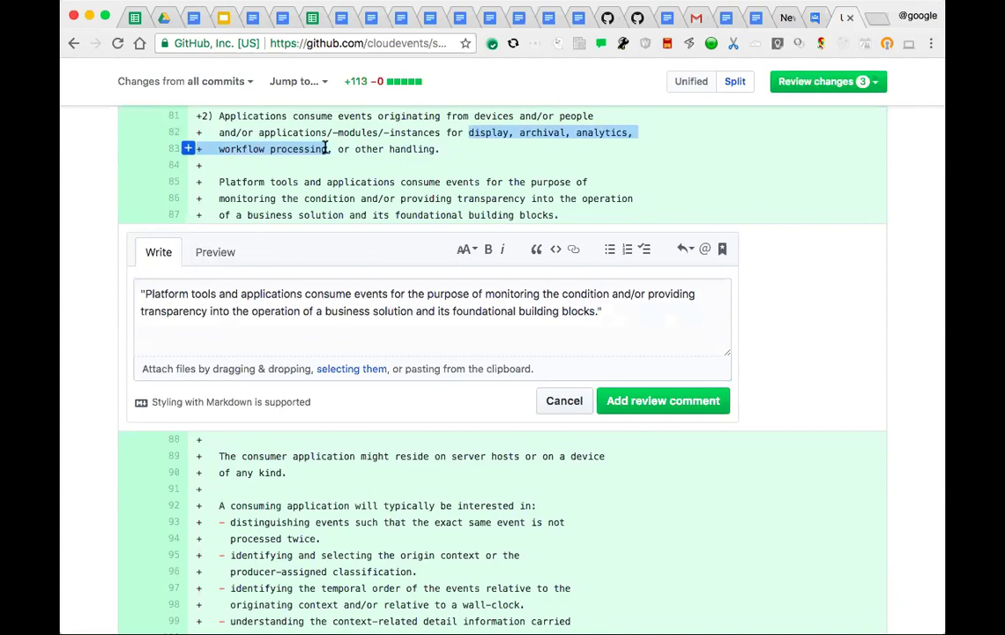
{"action": "left_click", "coordinate": [319, 308]}
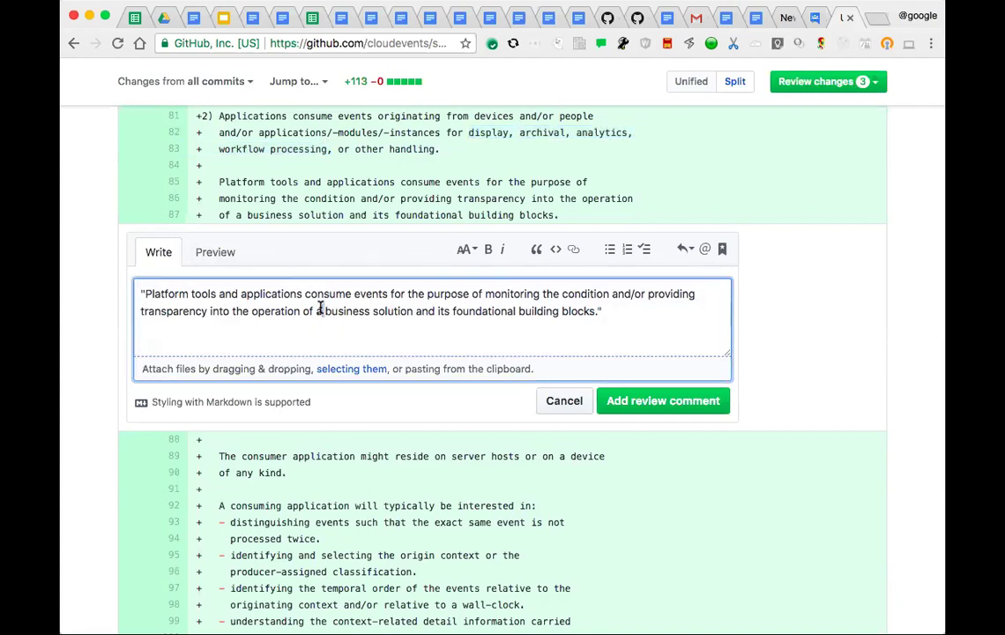
{"action": "left_click", "coordinate": [330, 328]}
{"action": "type", "text": "display, archival, analytics, +  workflow processing"}
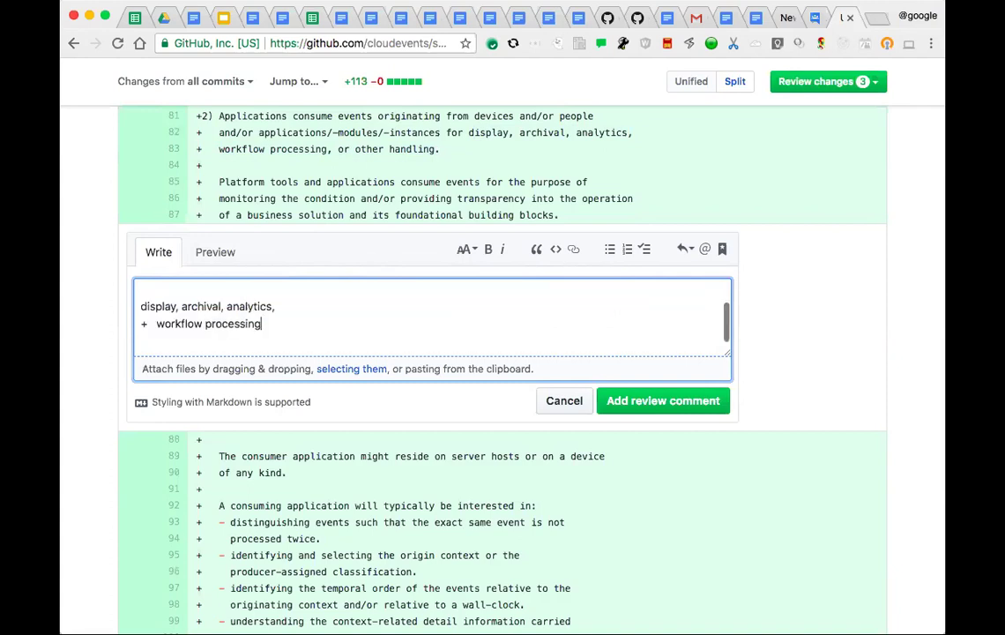
- Remove the plus sign and line break before "workflow processing" to put the list on one line
{"action": "scroll", "coordinate": [277, 328], "scroll_direction": "up", "scroll_amount": 1}
{"action": "scroll", "coordinate": [279, 329], "scroll_direction": "up", "scroll_amount": 1}
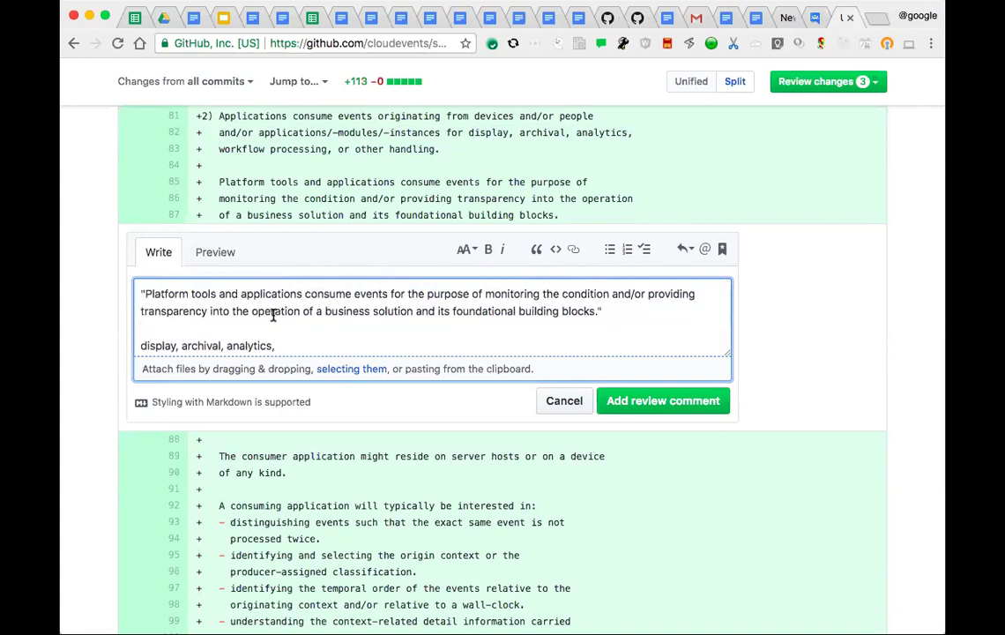
{"action": "scroll", "coordinate": [274, 316], "scroll_direction": "down", "scroll_amount": 2}
{"action": "left_click_drag", "start_coordinate": [142, 329], "coordinate": [156, 330]}
{"action": "key", "text": "BackSpace"}
{"action": "key", "text": "BackSpace"}
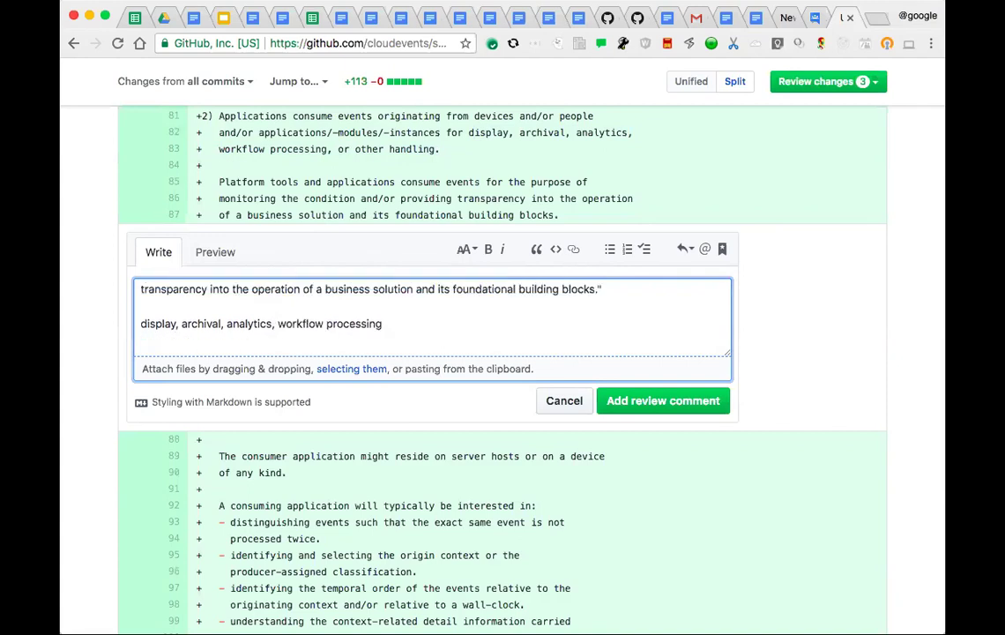
{"action": "scroll", "coordinate": [389, 337], "scroll_direction": "up", "scroll_amount": 1}
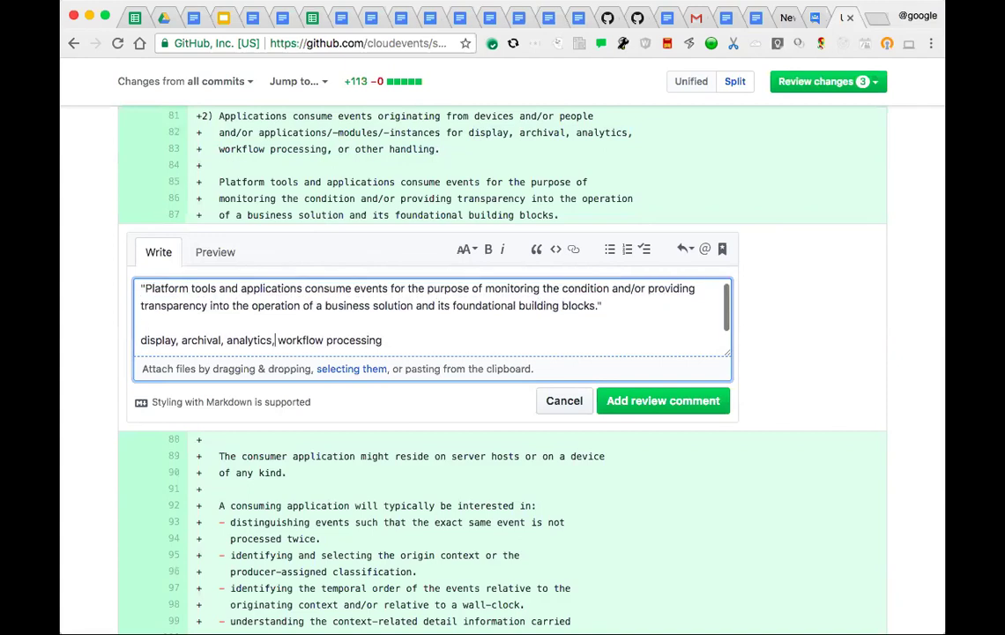
- Append ", the condition and/or providing transparency into the operation of a business solution and its foundational building blocks." from lines 86 and 87 to the list
{"action": "left_click", "coordinate": [389, 338]}
{"action": "type", "text": ", mont"}
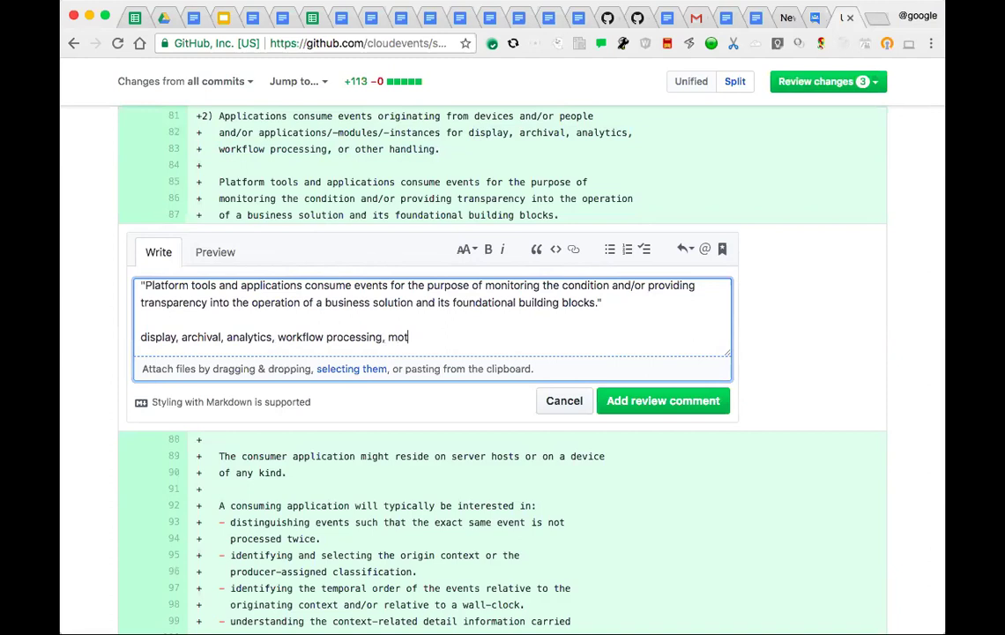
{"action": "type", "text": "ioriing and"}
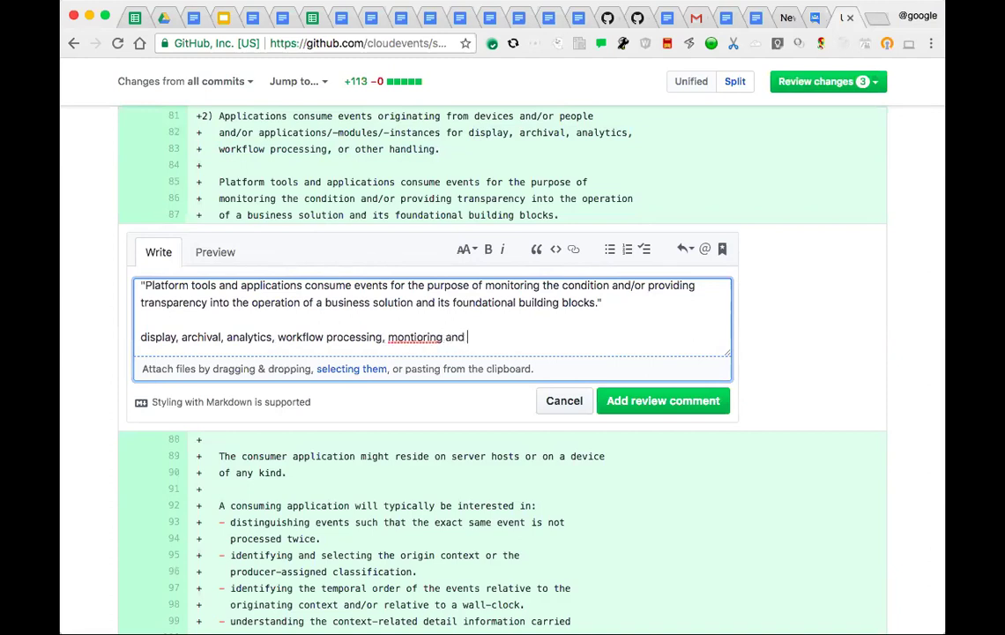
{"action": "key", "text": "BackSpace"}
{"action": "key", "text": "BackSpace"}
{"action": "key", "text": "BackSpace"}
{"action": "key", "text": "BackSpace"}
{"action": "key", "text": "BackSpace"}
{"action": "left_click_drag", "start_coordinate": [281, 197], "coordinate": [561, 218]}
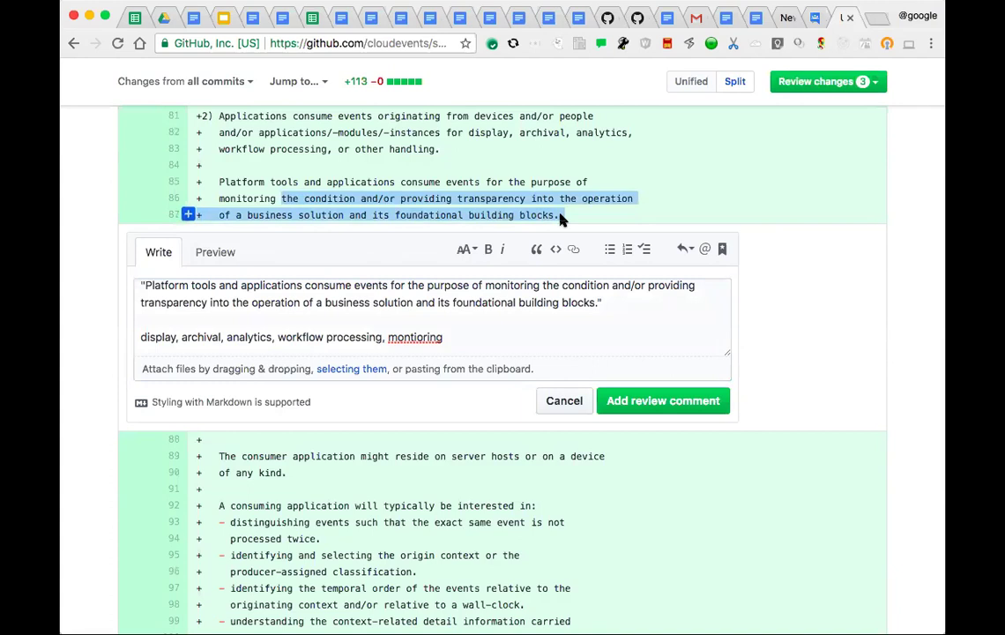
{"action": "double_click", "coordinate": [439, 337]}
{"action": "type", "text": "the condition and/or providing transparency into the operation +  of a business solution and its foundational building blocks."}
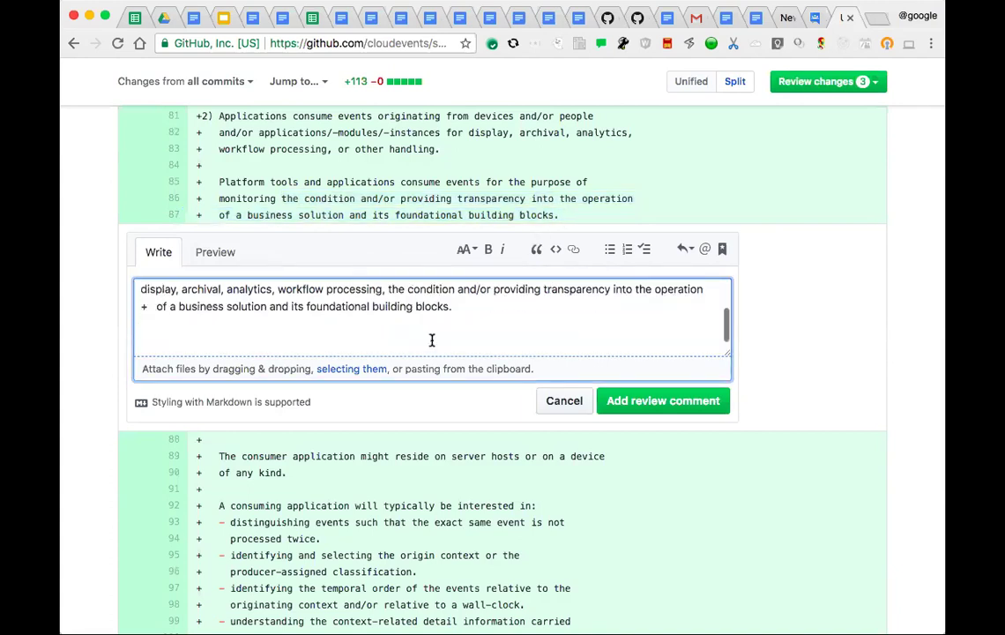
- Insert the word "monitoring" before "the condition and/or providing transparency" in the comment
{"action": "scroll", "coordinate": [424, 334], "scroll_direction": "up", "scroll_amount": 2}
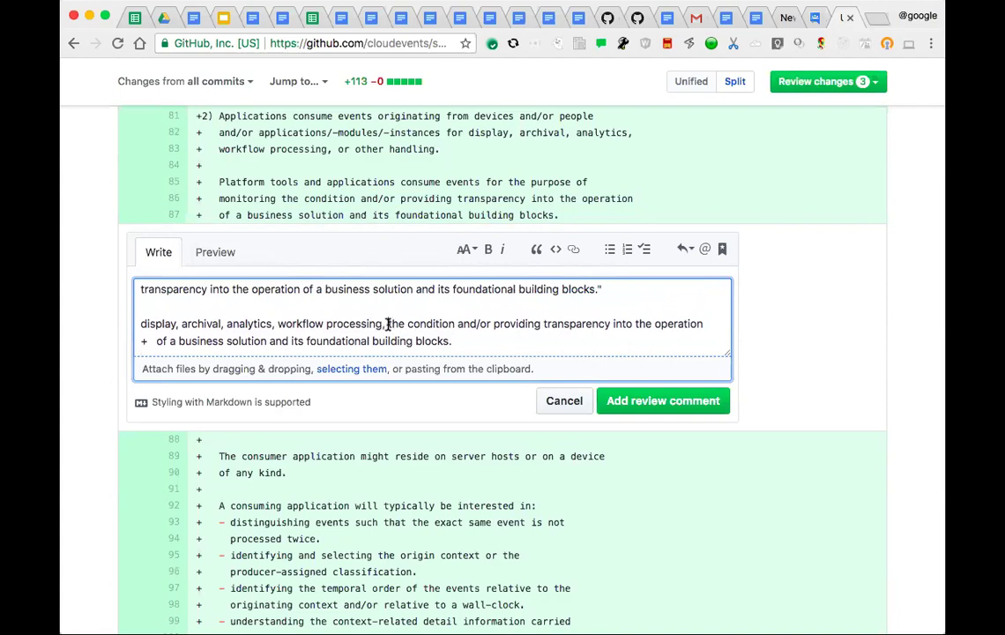
{"action": "left_click", "coordinate": [388, 325]}
{"action": "type", "text": "and"}
{"action": "key", "text": "BackSpace"}
{"action": "key", "text": "BackSpace"}
{"action": "key", "text": "BackSpace"}
{"action": "key", "text": "BackSpace"}
{"action": "type", "text": "mon"}
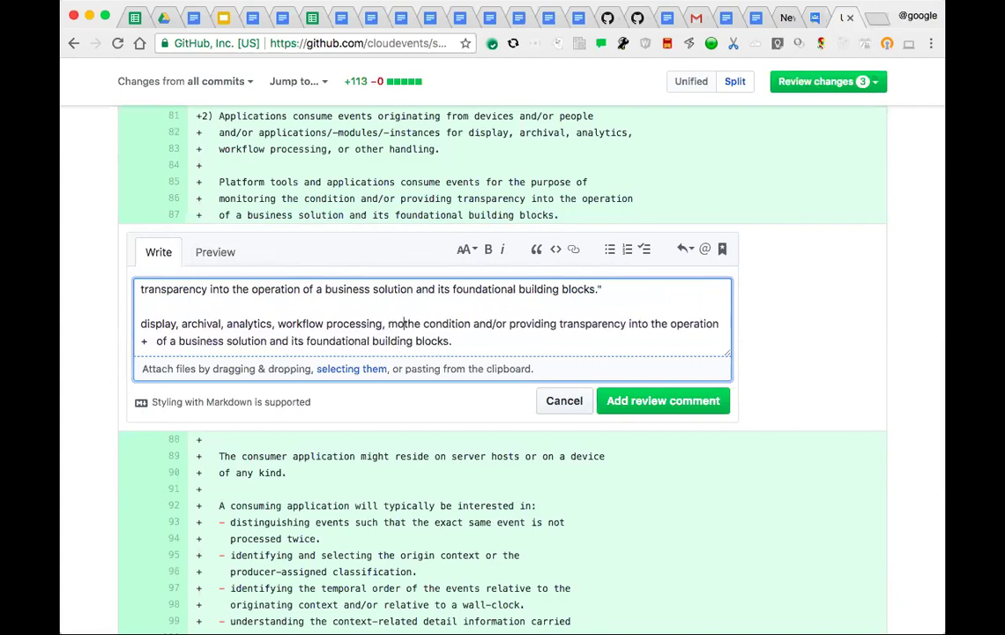
{"action": "type", "text": "ir"}
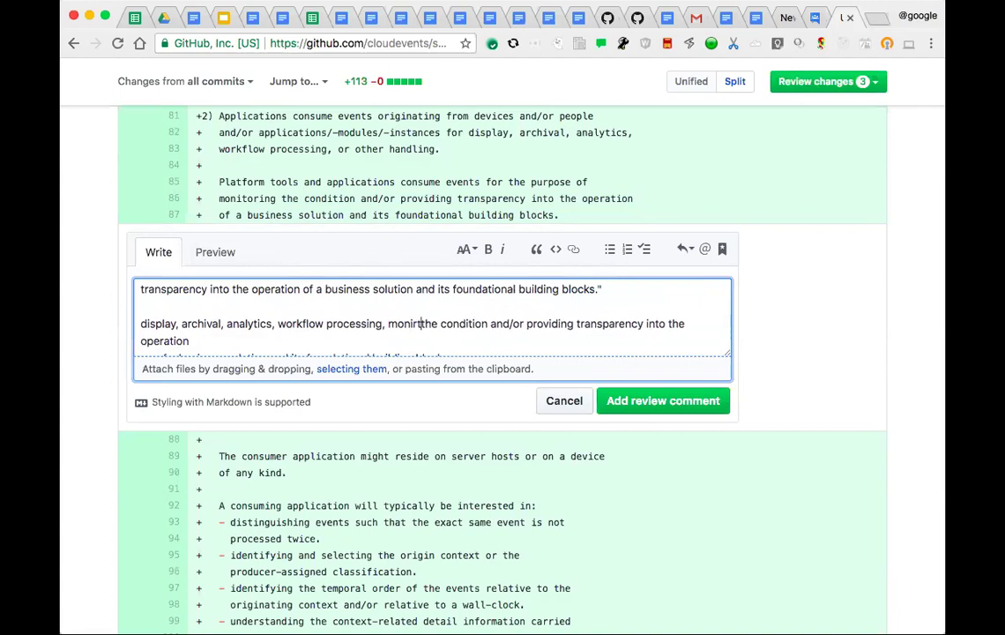
{"action": "type", "text": "tor"}
{"action": "key", "text": "BackSpace"}
{"action": "key", "text": "BackSpace"}
{"action": "key", "text": "BackSpace"}
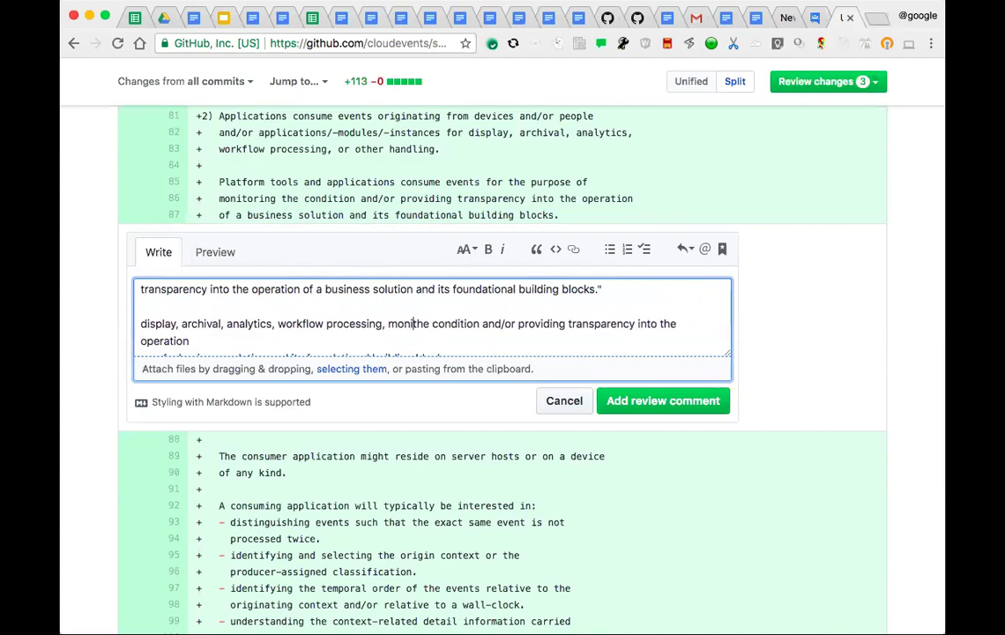
{"action": "type", "text": "tot"}
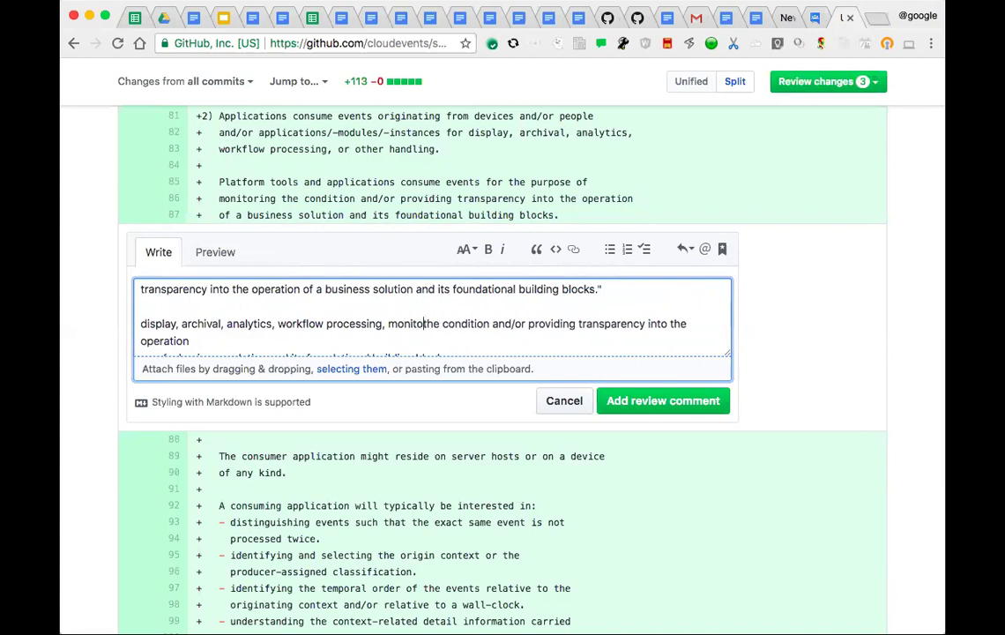
{"action": "type", "text": "ring"}
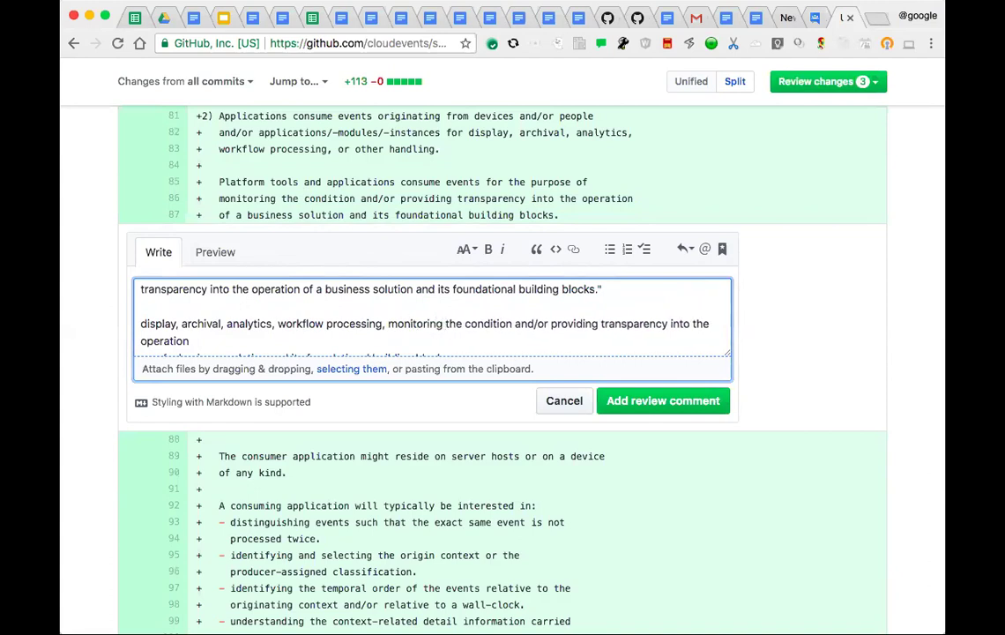
- Remove the plus sign and line break between "operation" and "of a business solution" in the comment
{"action": "scroll", "coordinate": [432, 317], "scroll_direction": "down", "scroll_amount": 1}
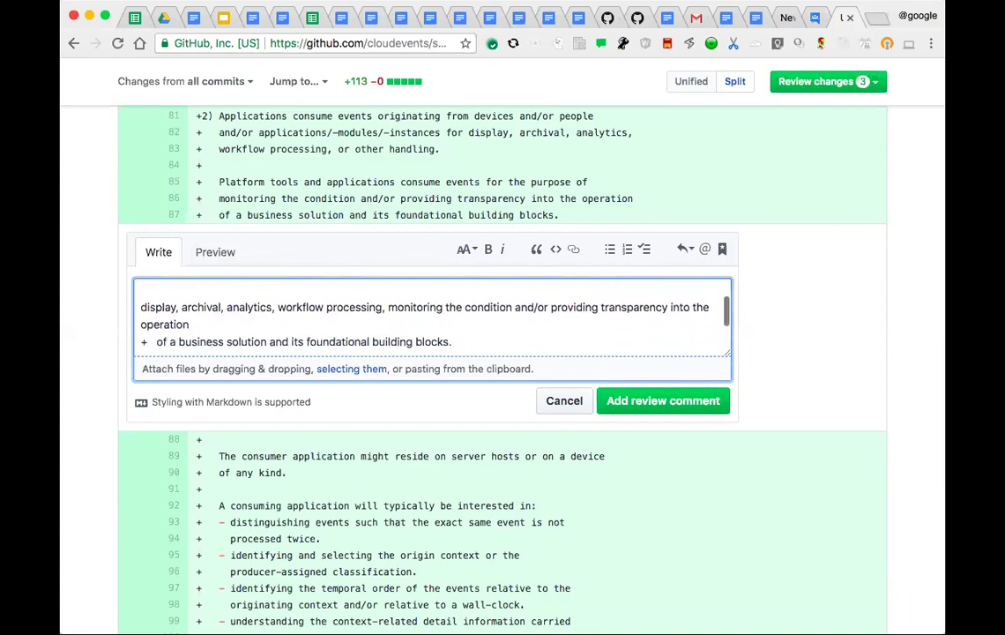
{"action": "left_click", "coordinate": [157, 340]}
{"action": "key", "text": "BackSpace"}
{"action": "key", "text": "BackSpace"}
{"action": "key", "text": "BackSpace"}
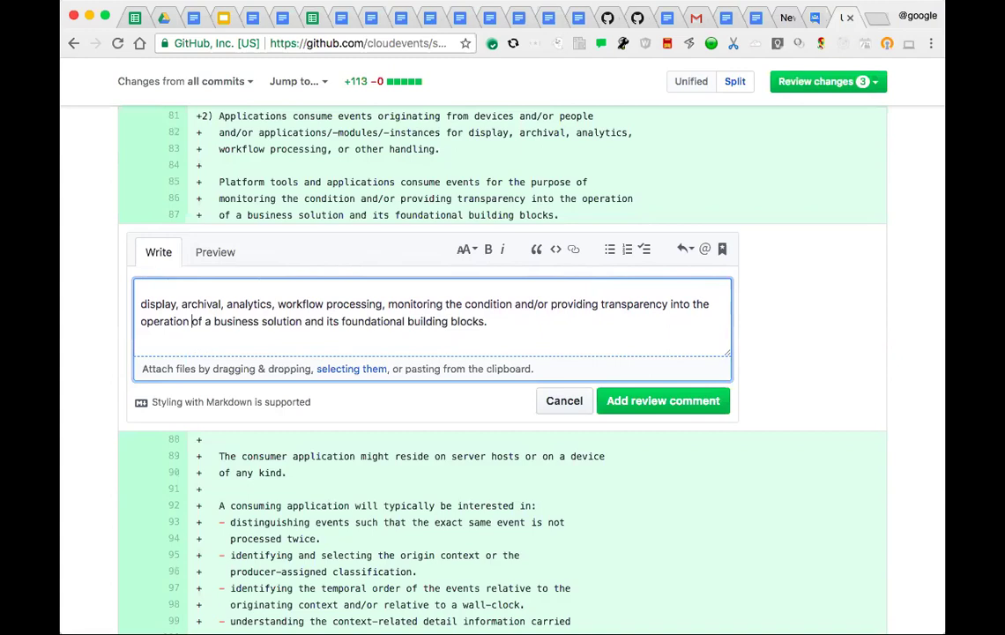
- Add the intro line "graft onto above paragraphs..." above the merged list and submit the review comment on line 87
{"action": "type", "text": "\"Platform tools and applications consume events for the purpose of monitoring the condition and/or providing transparency into the operation of a business solution and its foundational building blocks.\""}
{"action": "key", "text": "Up"}
{"action": "key", "text": "Up"}
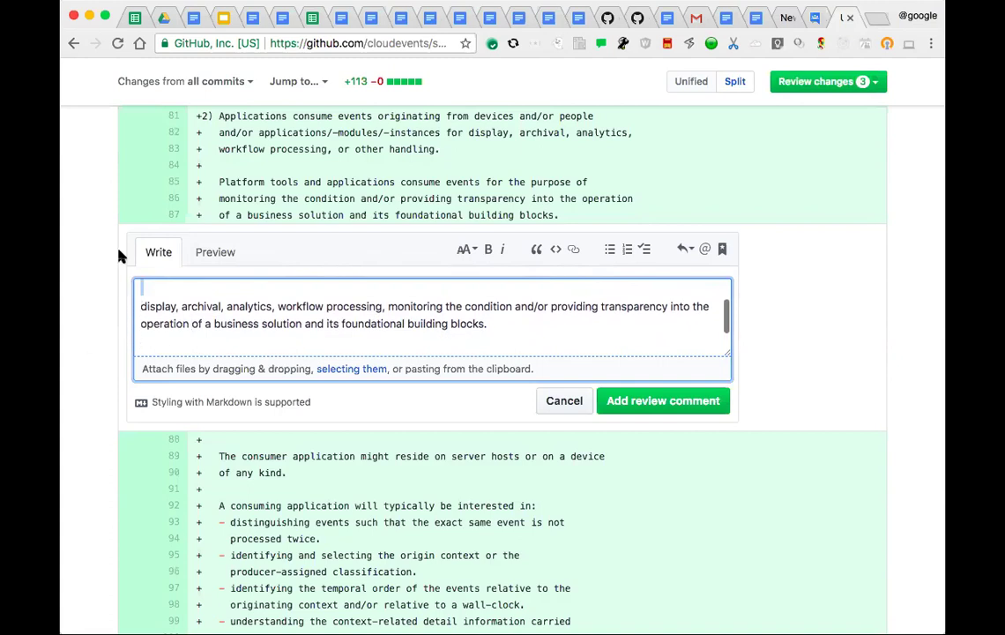
{"action": "key", "text": "Delete"}
{"action": "key", "text": "Return"}
{"action": "key", "text": "Return"}
{"action": "key", "text": "Up"}
{"action": "key", "text": "Up"}
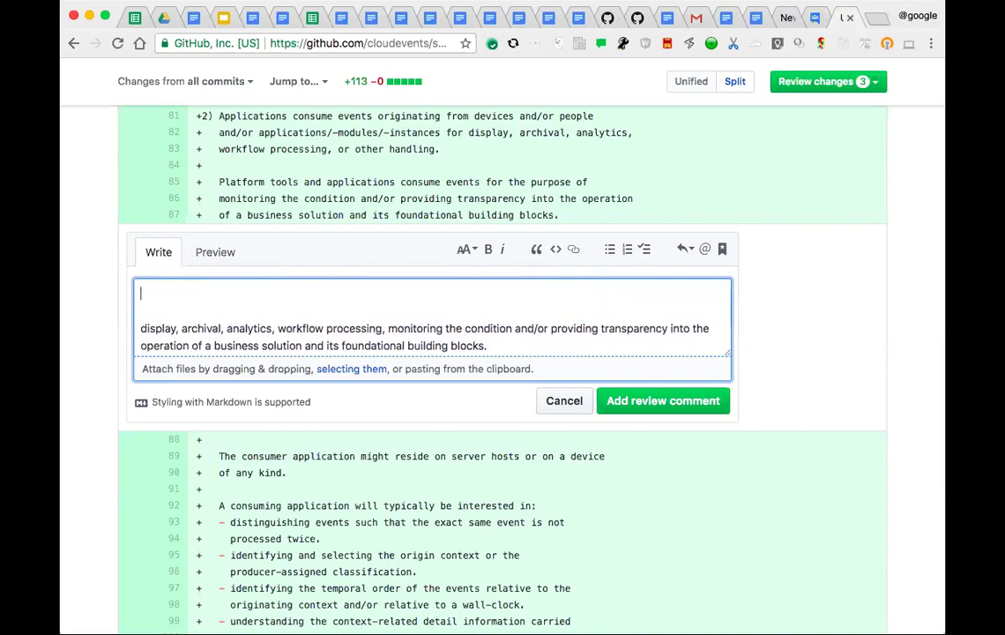
{"action": "type", "text": "graft onto above parage"}
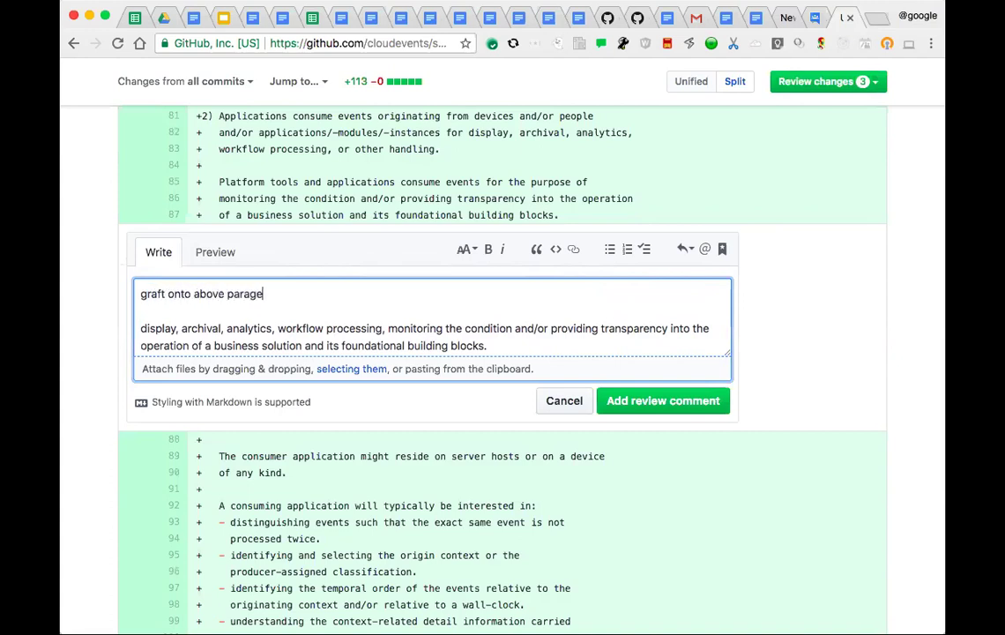
{"action": "key", "text": "BackSpace"}
{"action": "type", "text": "raphs..."}
{"action": "left_click", "coordinate": [606, 401]}
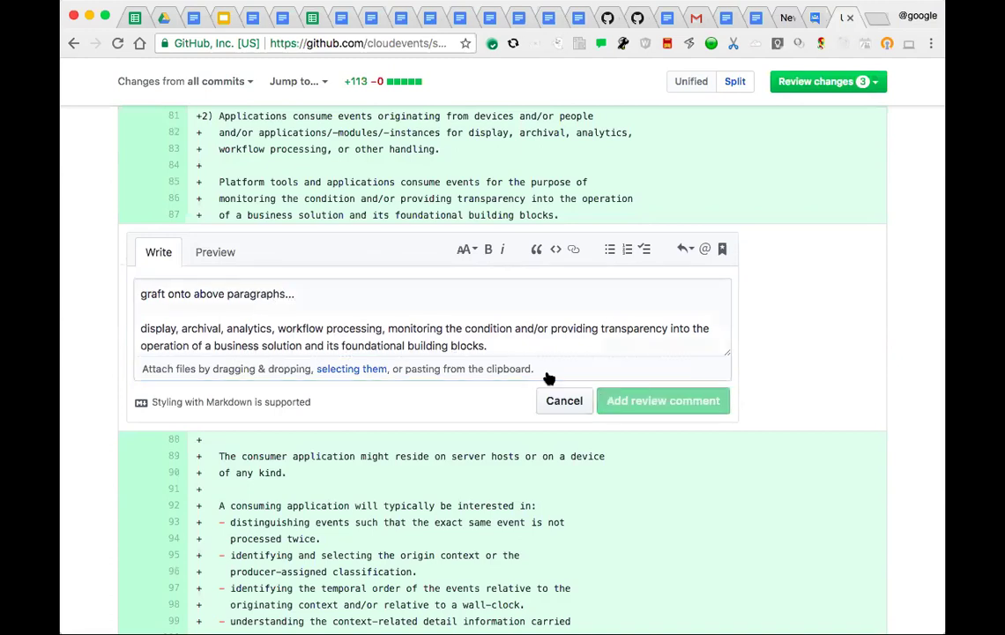
- Compare the consumer wording on lines 81 and 82 with the producer wording on line 61 and the pending comments between them
{"action": "scroll", "coordinate": [531, 279], "scroll_direction": "up", "scroll_amount": 2}
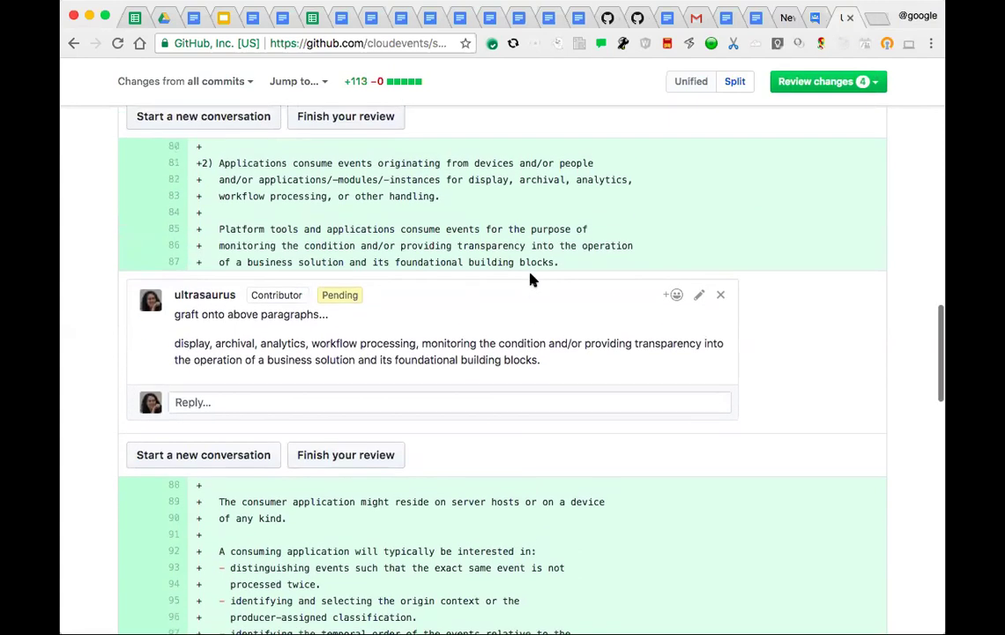
{"action": "double_click", "coordinate": [487, 177]}
{"action": "left_click_drag", "start_coordinate": [455, 188], "coordinate": [430, 198]}
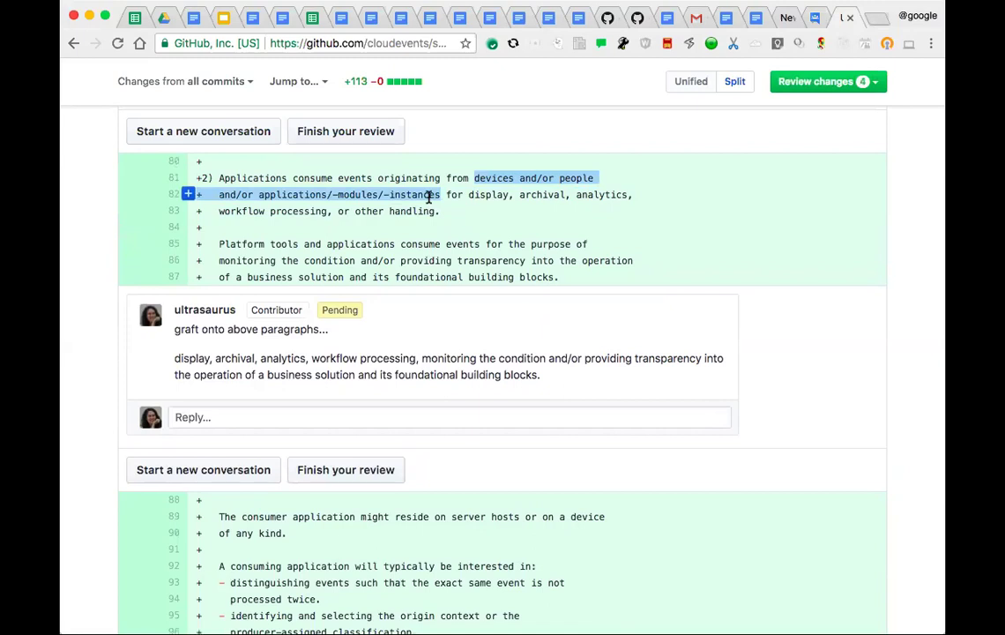
{"action": "scroll", "coordinate": [429, 199], "scroll_direction": "up", "scroll_amount": 10}
{"action": "scroll", "coordinate": [429, 203], "scroll_direction": "up", "scroll_amount": 8}
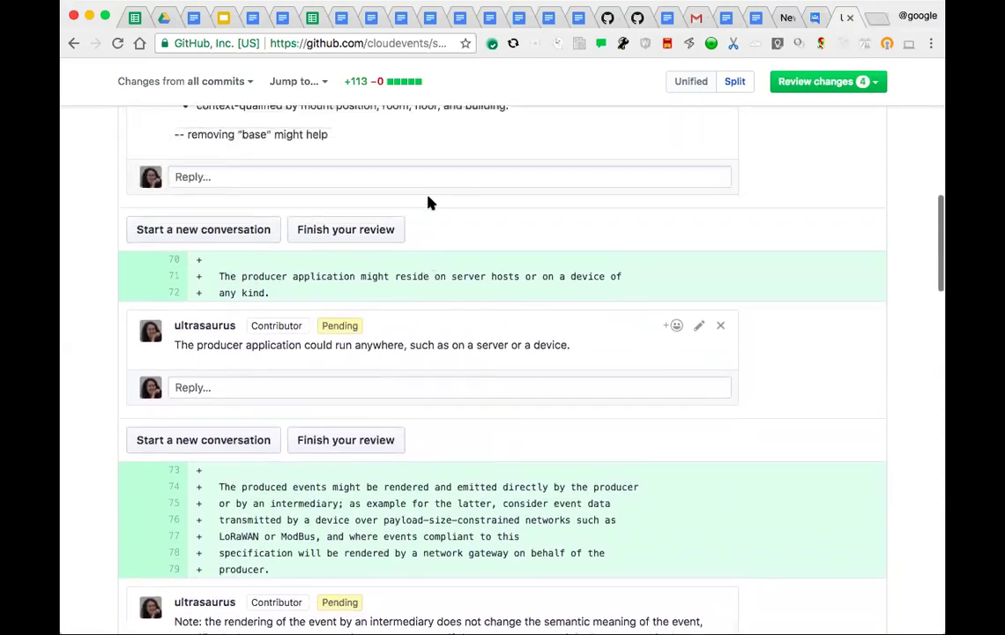
{"action": "scroll", "coordinate": [429, 197], "scroll_direction": "up", "scroll_amount": 3}
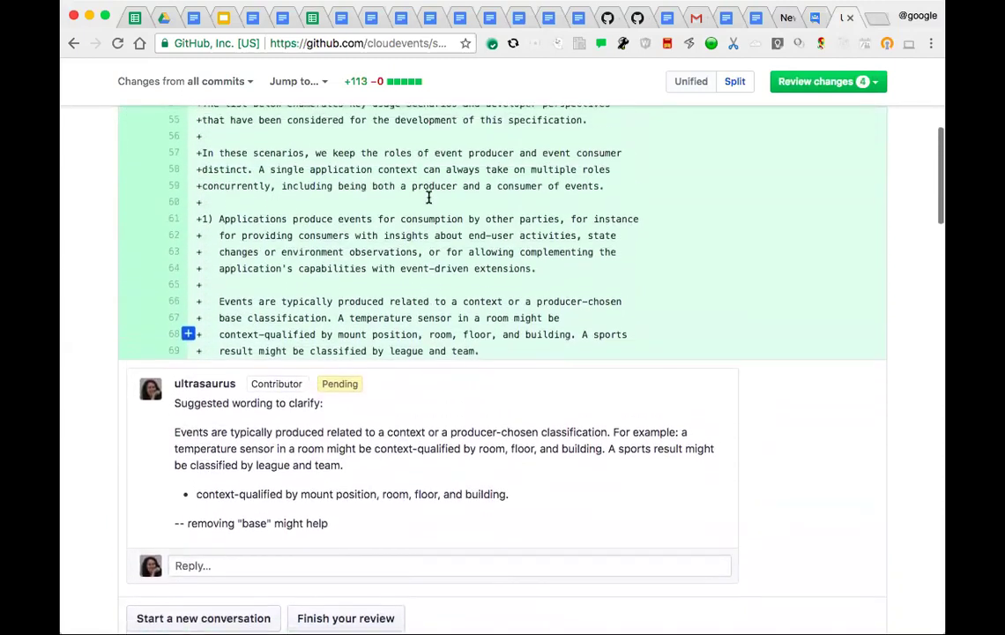
{"action": "left_click_drag", "start_coordinate": [259, 231], "coordinate": [530, 233]}
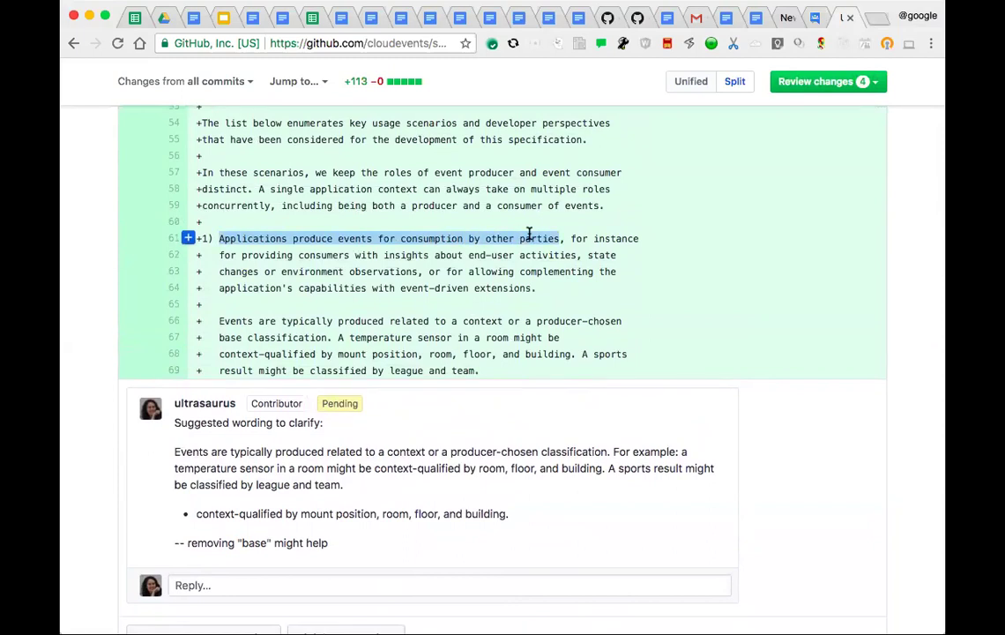
{"action": "scroll", "coordinate": [530, 234], "scroll_direction": "down", "scroll_amount": 1}
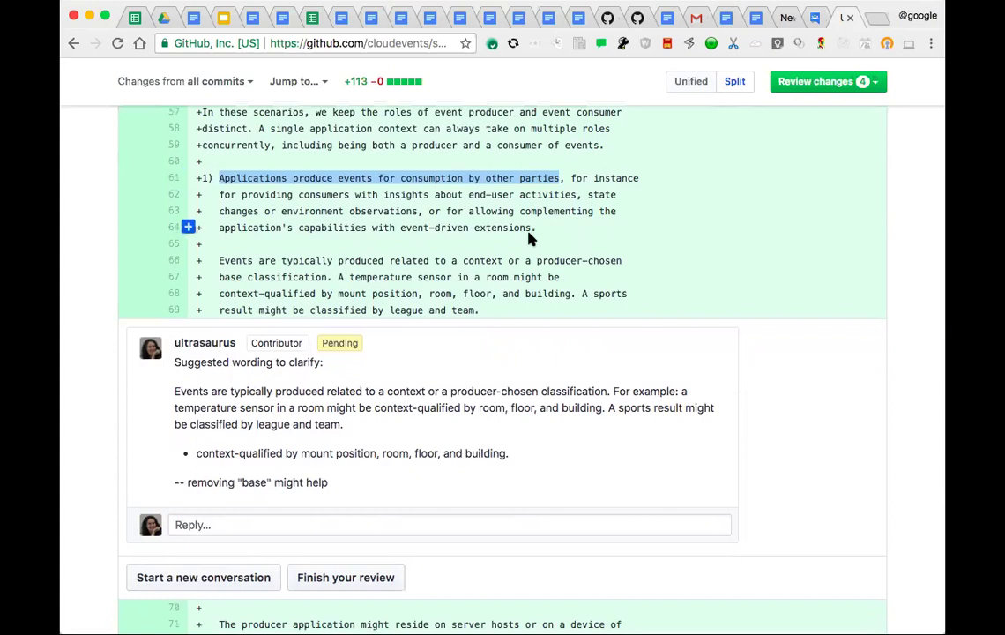
{"action": "scroll", "coordinate": [529, 238], "scroll_direction": "down", "scroll_amount": 10}
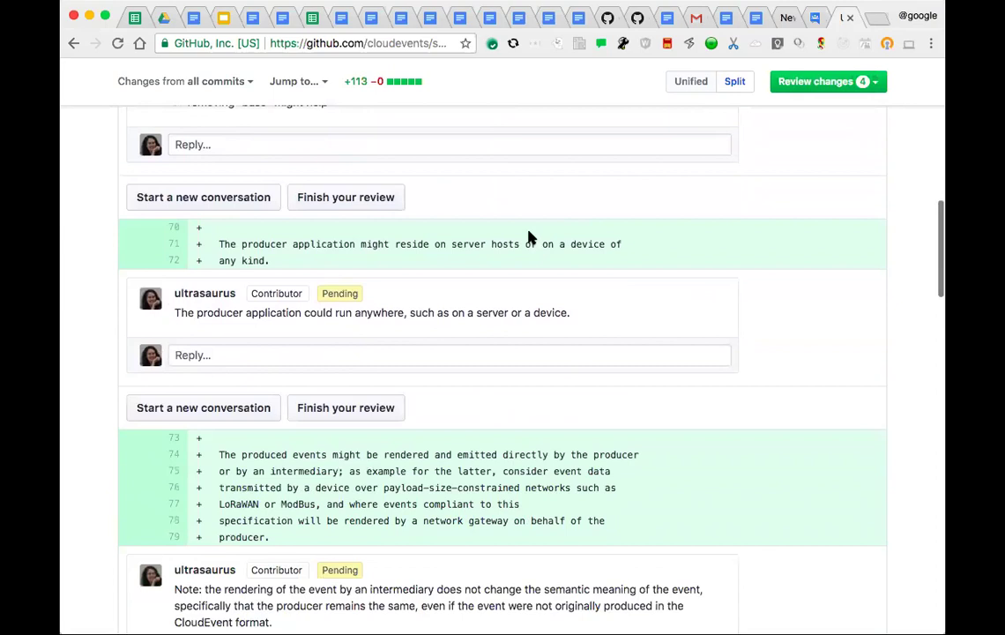
{"action": "scroll", "coordinate": [529, 237], "scroll_direction": "down", "scroll_amount": 5}
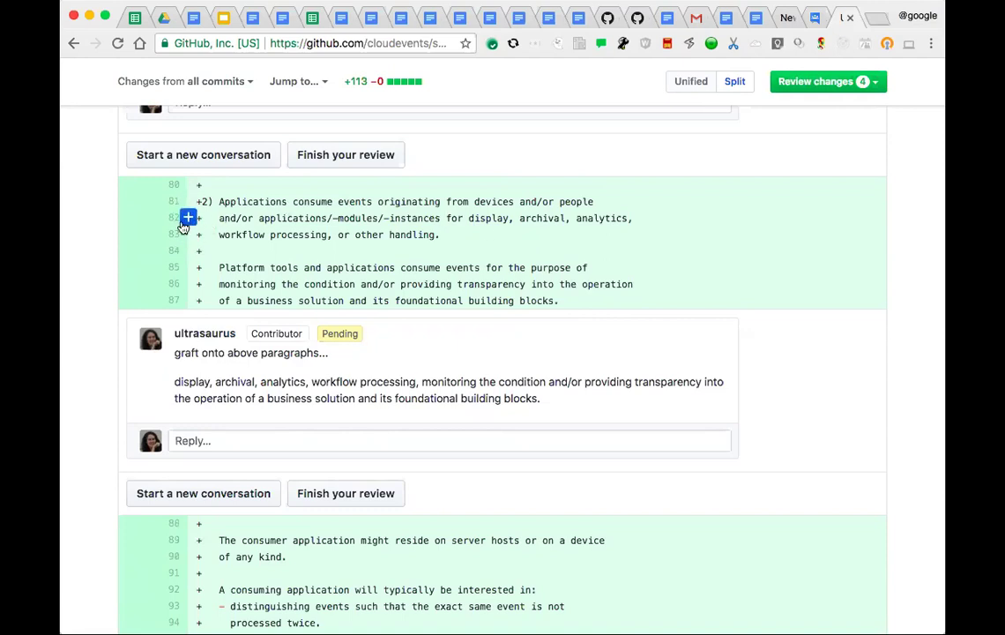
- Start a comment on line 82 with the copied words "Applications consume events", followed by ", for the purpose of"
{"action": "left_click", "coordinate": [188, 218]}
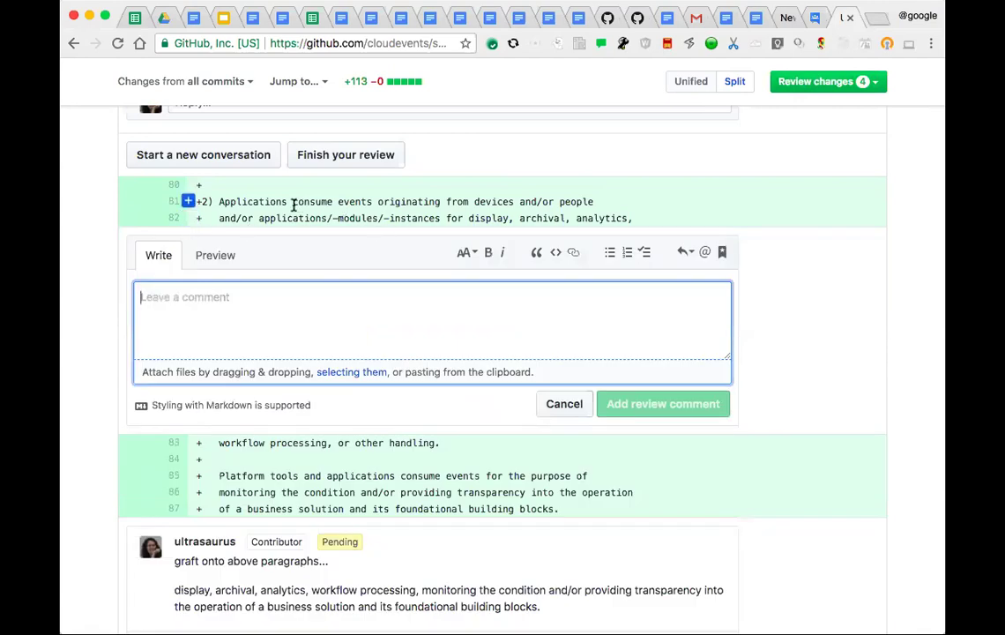
{"action": "left_click_drag", "start_coordinate": [220, 202], "coordinate": [352, 201]}
{"action": "key", "text": "super+c"}
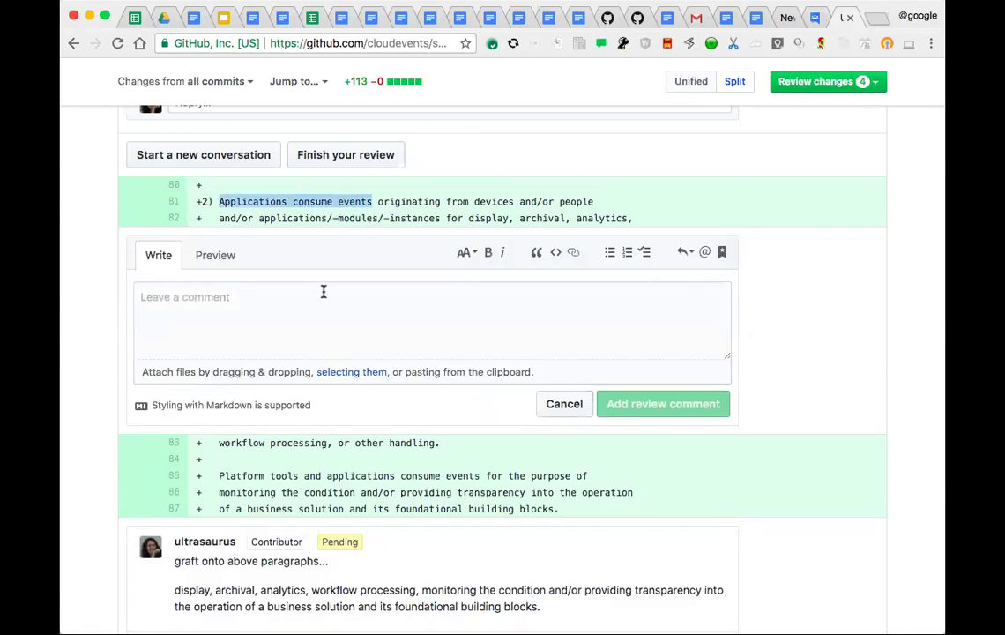
{"action": "left_click", "coordinate": [323, 291]}
{"action": "key", "text": "super+v"}
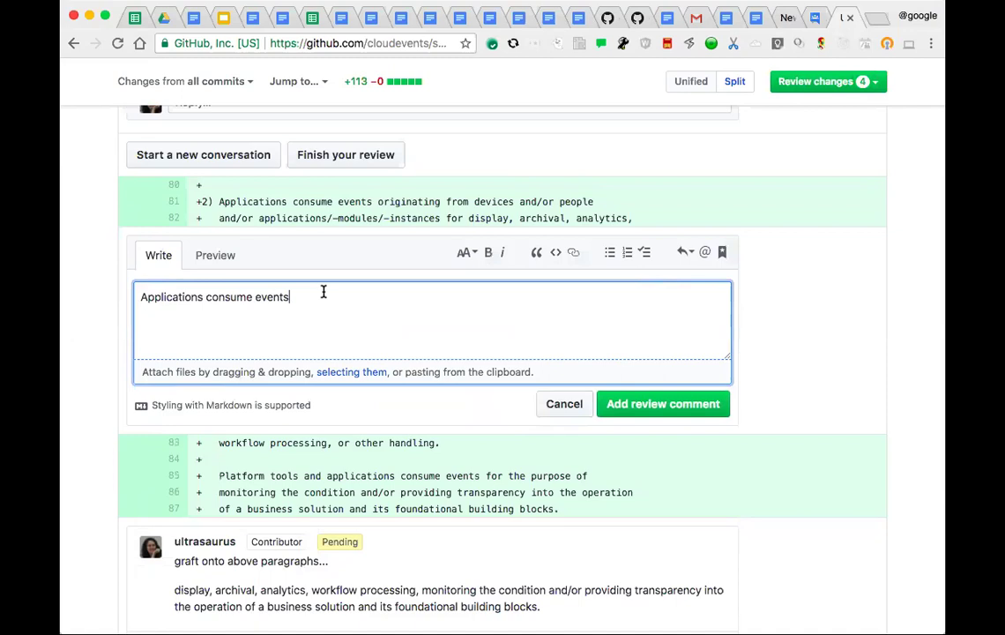
{"action": "type", "text": ", for the piu"}
{"action": "key", "text": "BackSpace"}
{"action": "key", "text": "BackSpace"}
{"action": "type", "text": "urpose of "}
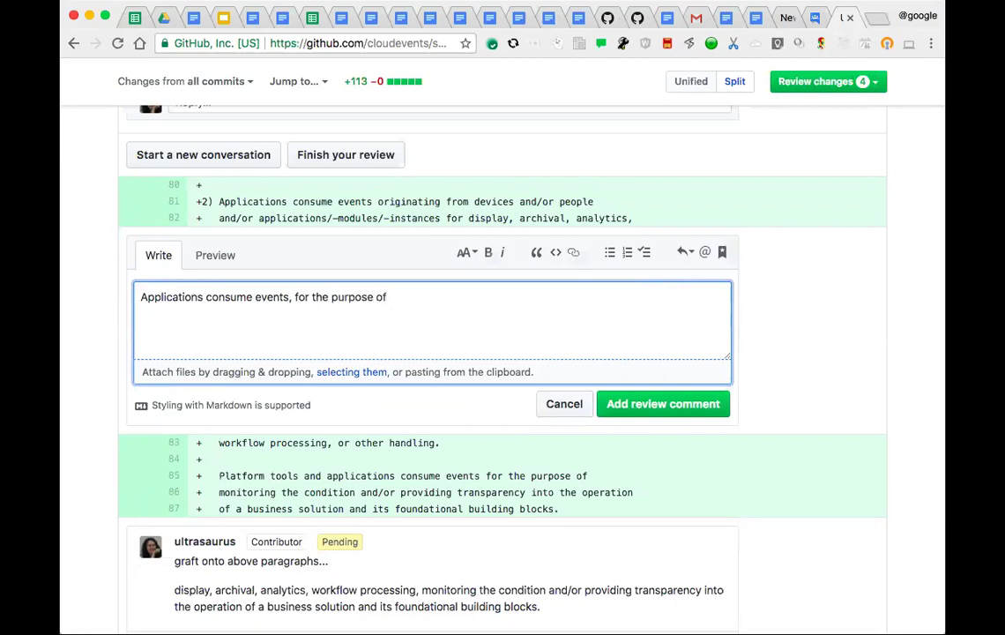
- Continue the comment with "acting on", trying out and removing the wording "an occurrence that"
{"action": "type", "text": "acting on an occurance"}
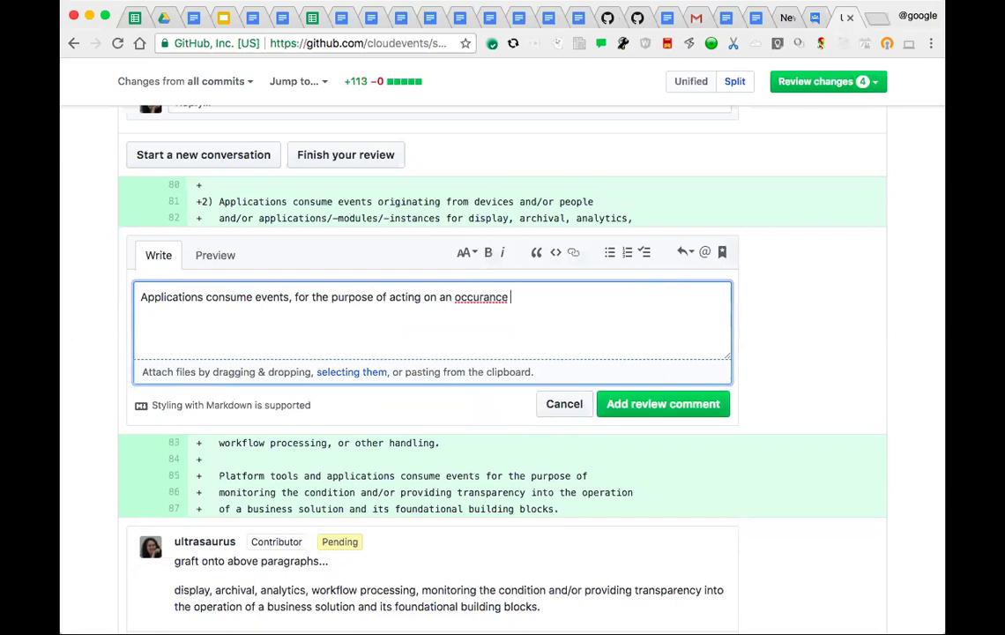
{"action": "key", "text": "BackSpace"}
{"action": "key", "text": "BackSpace"}
{"action": "key", "text": "BackSpace"}
{"action": "key", "text": "BackSpace"}
{"action": "type", "text": "rance that"}
{"action": "left_click", "coordinate": [496, 297]}
{"action": "key", "text": "BackSpace"}
{"action": "type", "text": "e"}
{"action": "left_click_drag", "start_coordinate": [509, 298], "coordinate": [441, 297]}
{"action": "left_click", "coordinate": [553, 297], "text": "shift"}
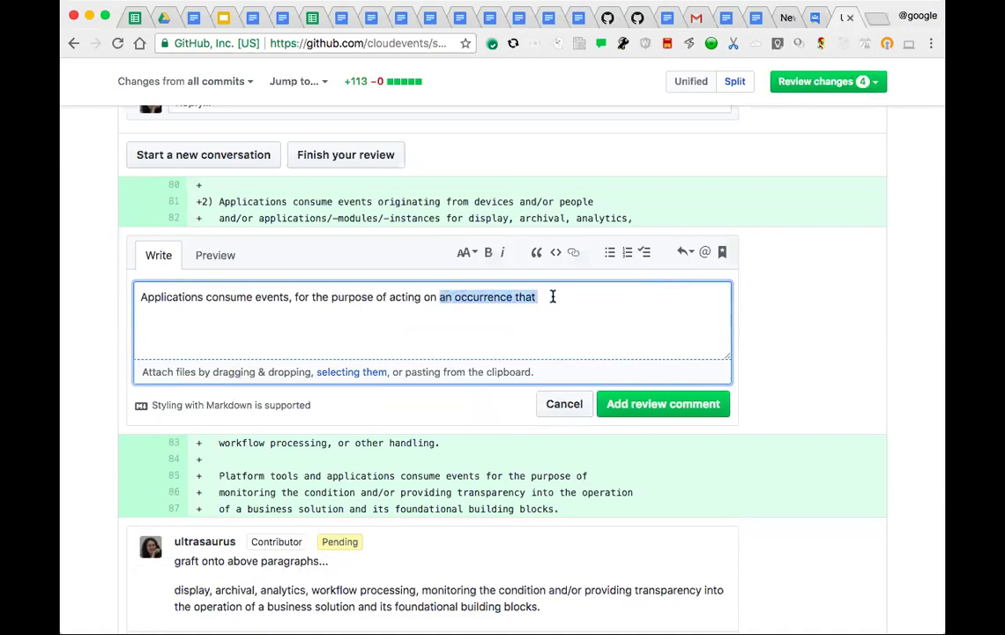
{"action": "key", "text": "BackSpace"}
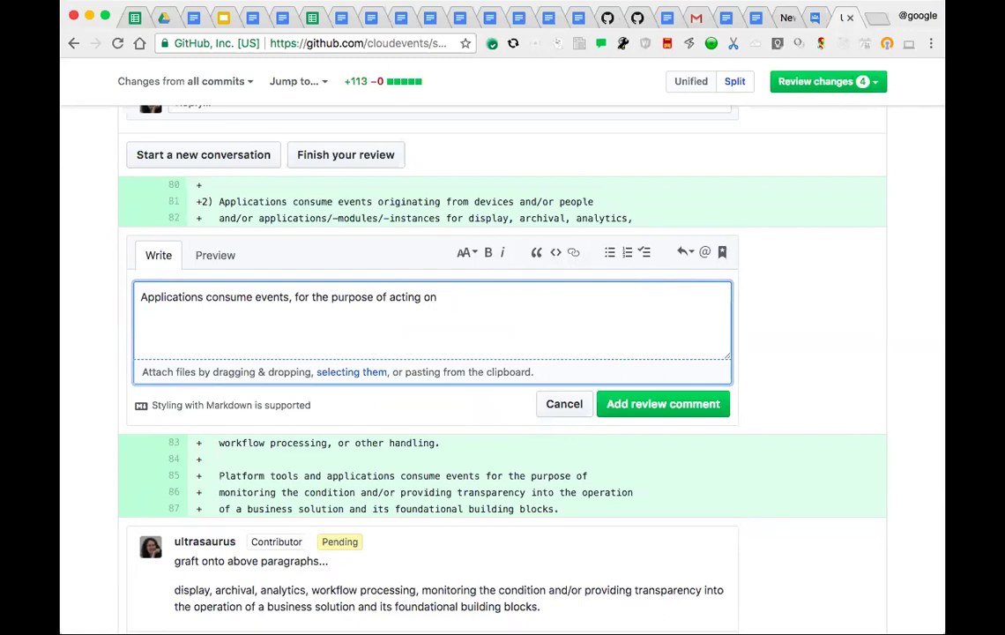
- Add "an occurrence" after "acting on" in the line 82 comment
{"action": "type", "text": "an occu"}
{"action": "type", "text": "rence"}
{"action": "left_click", "coordinate": [483, 296]}
{"action": "type", "text": "r"}
- Append "(regardless of how it was transmitted" after "occurrence", replacing the tried word "conveyed"
{"action": "left_click", "coordinate": [527, 296]}
{"action": "type", "text": "(regard"}
{"action": "type", "text": "less of how"}
{"action": "type", "text": " it was con"}
{"action": "type", "text": "vey"}
{"action": "key", "text": "BackSpace"}
{"action": "key", "text": "BackSpace"}
{"action": "key", "text": "BackSpace"}
{"action": "key", "text": "BackSpace"}
{"action": "key", "text": "BackSpace"}
{"action": "key", "text": "BackSpace"}
{"action": "type", "text": "t was tran"}
{"action": "type", "text": "smitted"}
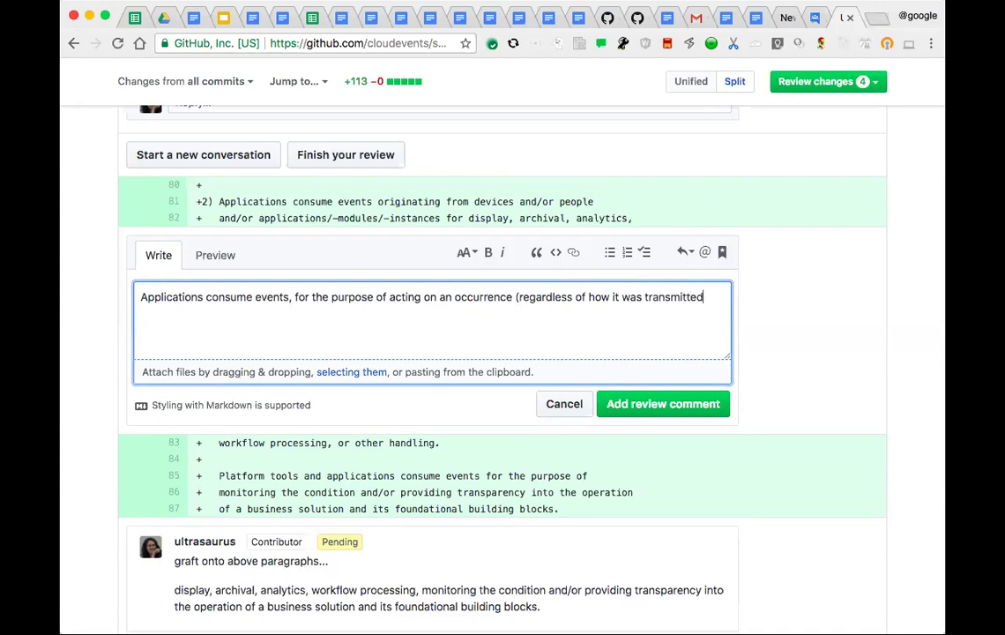
- Close the parenthetical after "transmitted" with "or recorded)." and begin a new sentence
{"action": "type", "text": ","}
{"action": "left_click", "coordinate": [517, 297]}
{"action": "type", "text": "("}
{"action": "left_click", "coordinate": [254, 298]}
{"action": "key", "text": "BackSpace"}
{"action": "type", "text": ","}
{"action": "left_click_drag", "start_coordinate": [474, 202], "coordinate": [438, 219]}
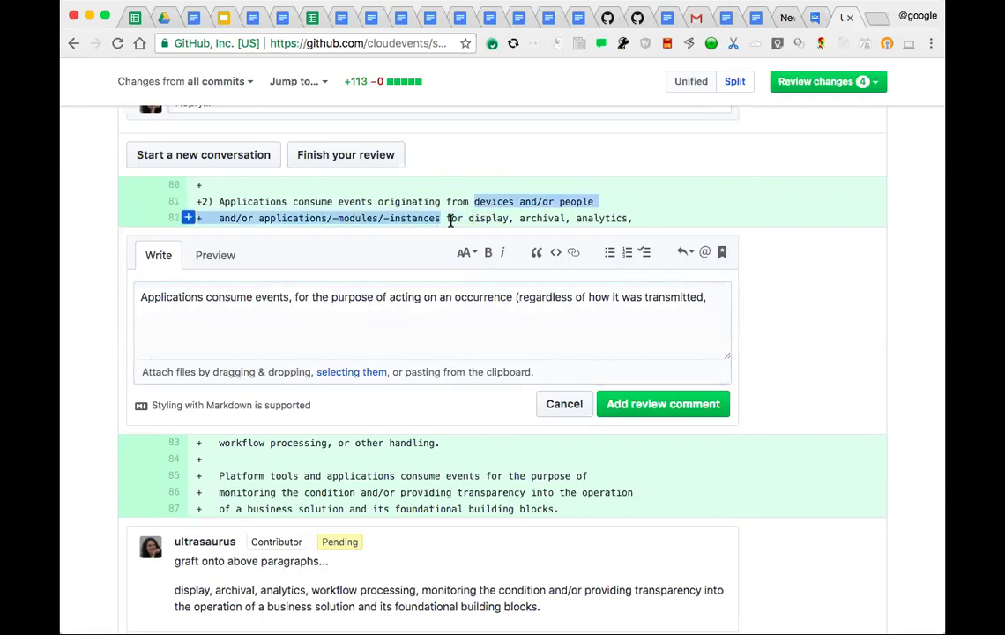
{"action": "left_click", "coordinate": [714, 300]}
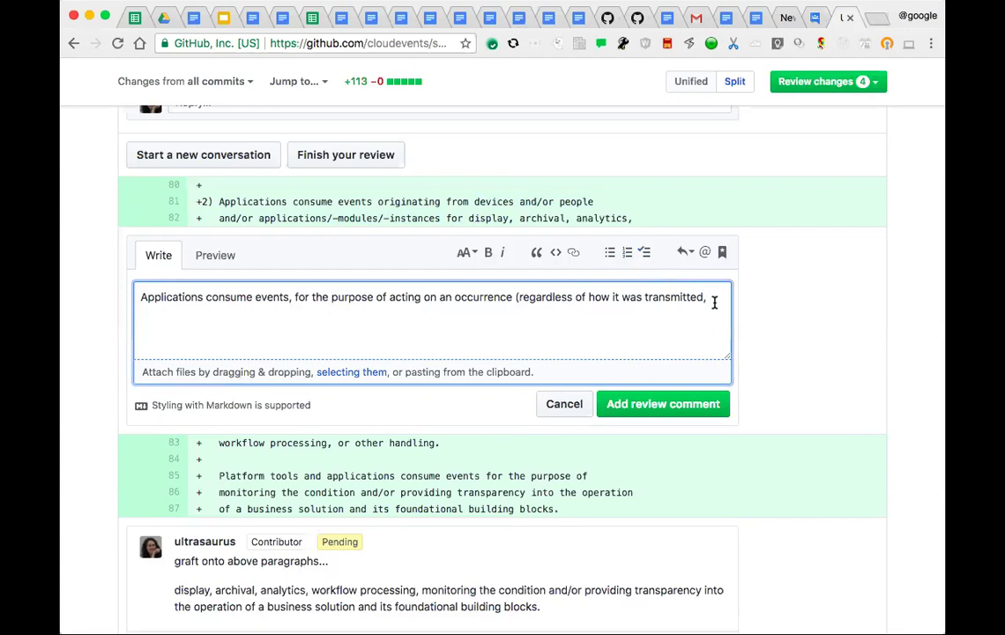
{"action": "key", "text": "BackSpace"}
{"action": "key", "text": "BackSpace"}
{"action": "type", "text": "or"}
{"action": "key", "text": "BackSpace"}
{"action": "key", "text": "BackSpace"}
{"action": "type", "text": ")"}
{"action": "key", "text": "BackSpace"}
{"action": "type", "text": "or recorded). Applica"}
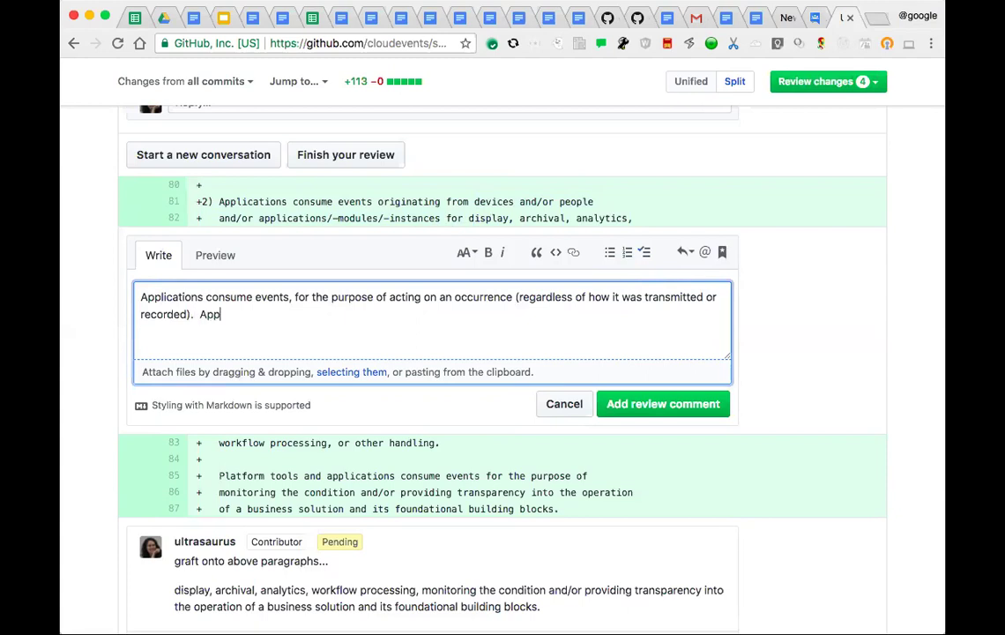
- Write the second sentence up to "Applications are interested in semantic meaning of the event, regarding"
{"action": "type", "text": "tons a"}
{"action": "key", "text": "BackSpace"}
{"action": "key", "text": "BackSpace"}
{"action": "key", "text": "BackSpace"}
{"action": "key", "text": "BackSpace"}
{"action": "key", "text": "BackSpace"}
{"action": "type", "text": "ions are intere"}
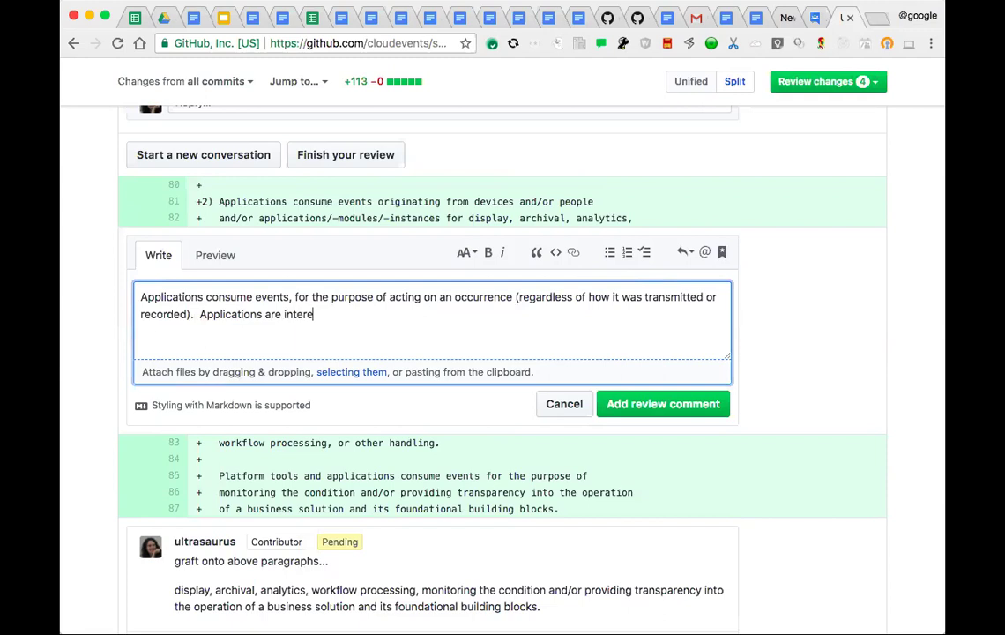
{"action": "type", "text": "sted in semantic me"}
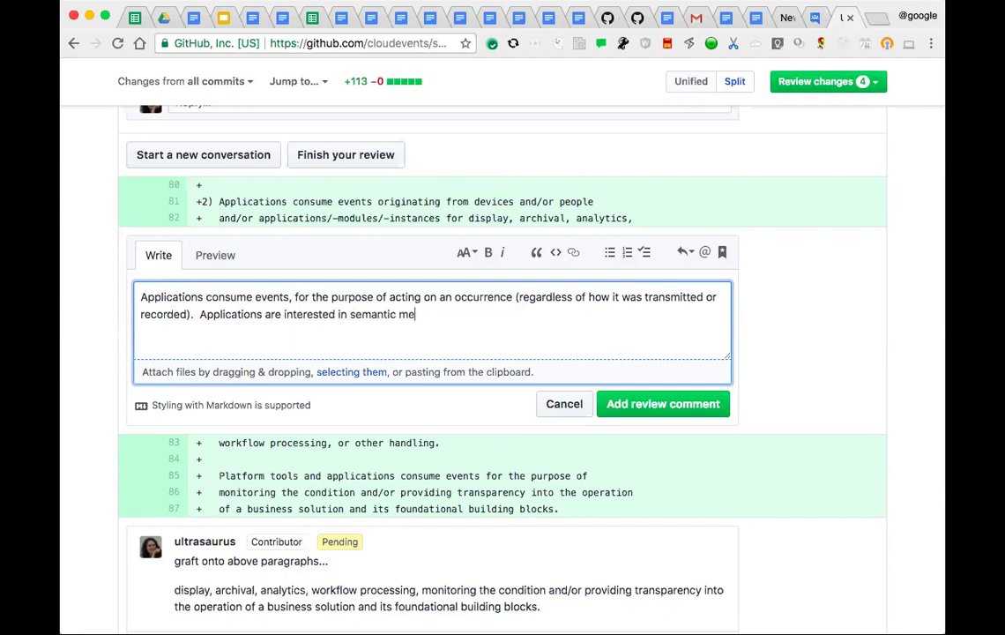
{"action": "type", "text": "aning of the event"}
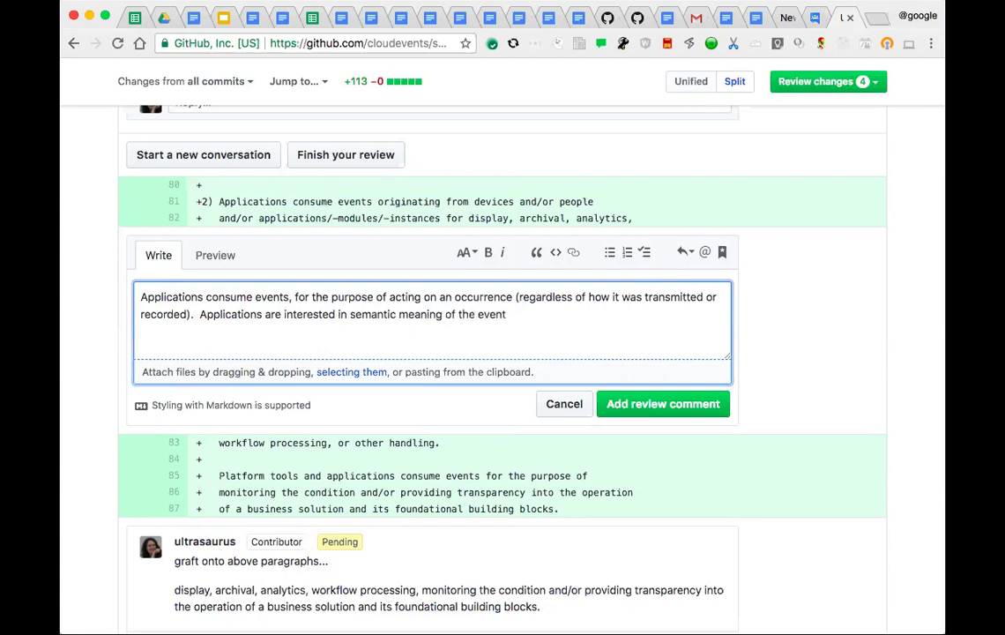
{"action": "type", "text": ","}
{"action": "type", "text": " regardng"}
{"action": "key", "text": "BackSpace"}
{"action": "key", "text": "BackSpace"}
{"action": "type", "text": "ing"}
- Copy "devices and/or people and/or applications/-modules/-instances" from lines 81 and 82 to the end of the comment
{"action": "scroll", "coordinate": [565, 334], "scroll_direction": "down", "scroll_amount": 1}
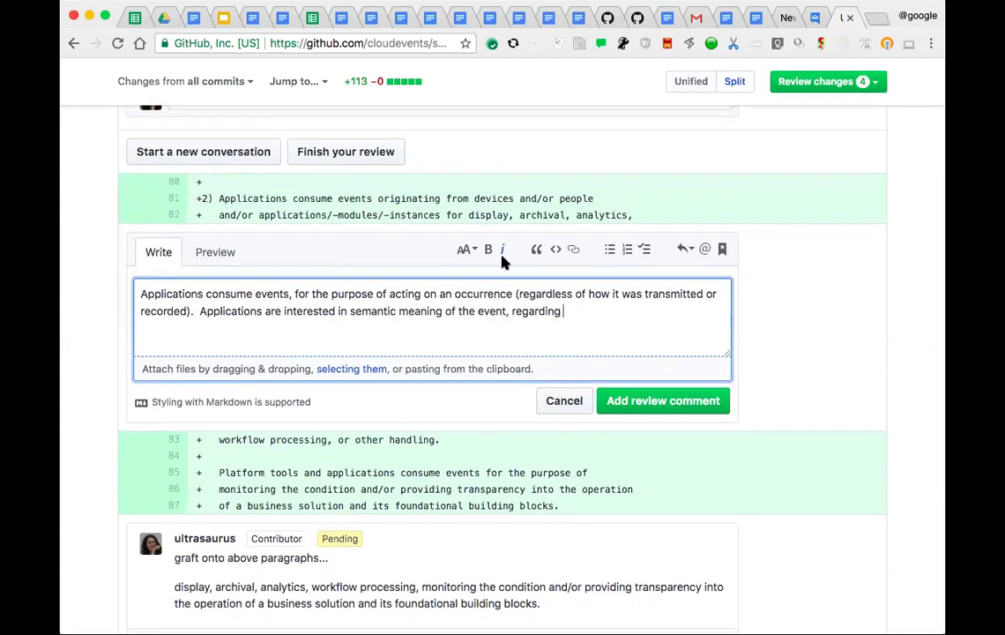
{"action": "left_click_drag", "start_coordinate": [475, 198], "coordinate": [438, 212]}
{"action": "key", "text": "ctrl+c"}
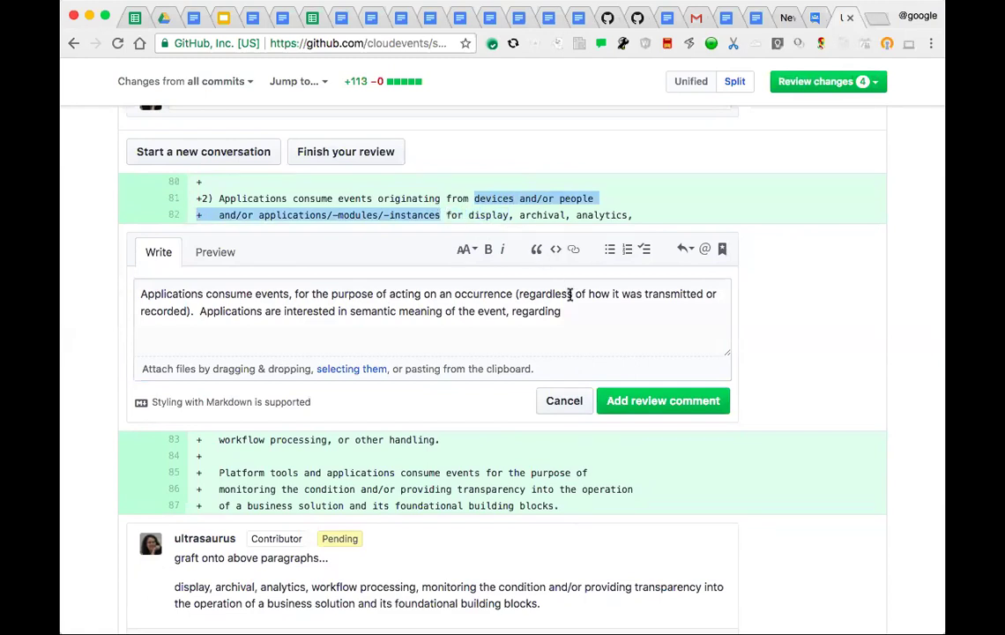
{"action": "left_click", "coordinate": [574, 312]}
{"action": "key", "text": "ctrl+v"}
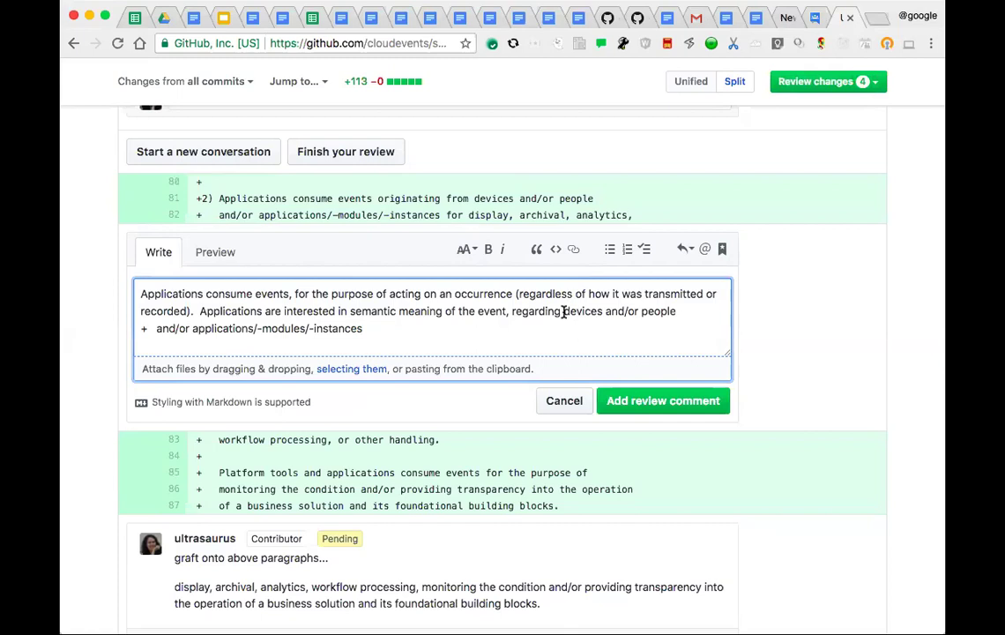
- Insert "something originating from a" before the word "devices" in the comment
{"action": "left_click", "coordinate": [563, 312]}
{"action": "type", "text": "something thdevices a"}
{"action": "key", "text": "BackSpace"}
{"action": "key", "text": "BackSpace"}
{"action": "key", "text": "BackSpace"}
{"action": "key", "text": "BackSpace"}
{"action": "key", "text": "BackSpace"}
{"action": "key", "text": "BackSpace"}
{"action": "key", "text": "BackSpace"}
{"action": "key", "text": "BackSpace"}
{"action": "key", "text": "BackSpace"}
{"action": "key", "text": "BackSpace"}
{"action": "key", "text": "BackSpace"}
{"action": "key", "text": "BackSpace"}
{"action": "key", "text": "BackSpace"}
{"action": "type", "text": "something or"}
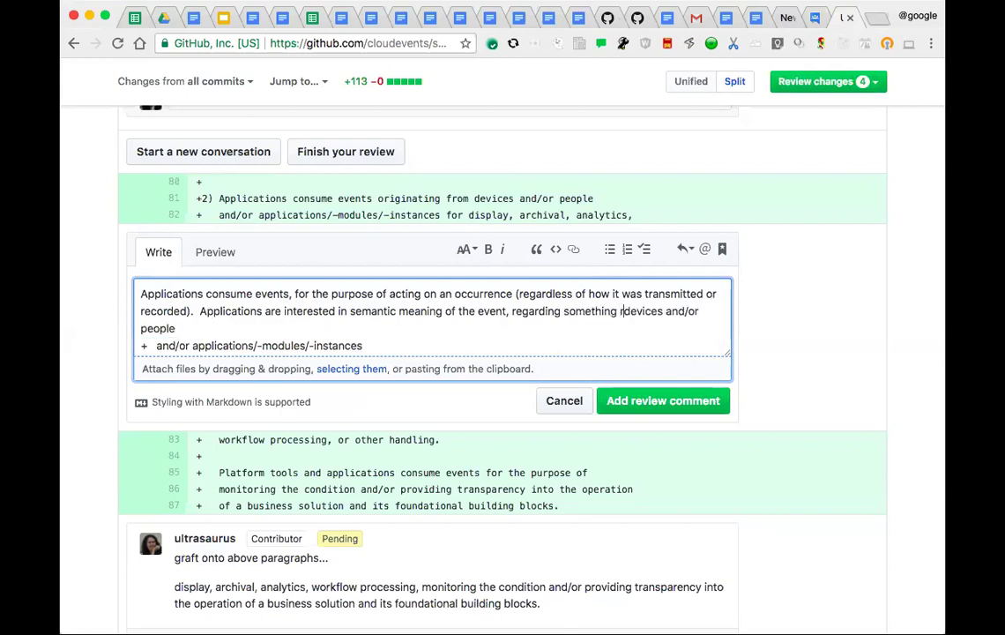
{"action": "type", "text": "iginating f"}
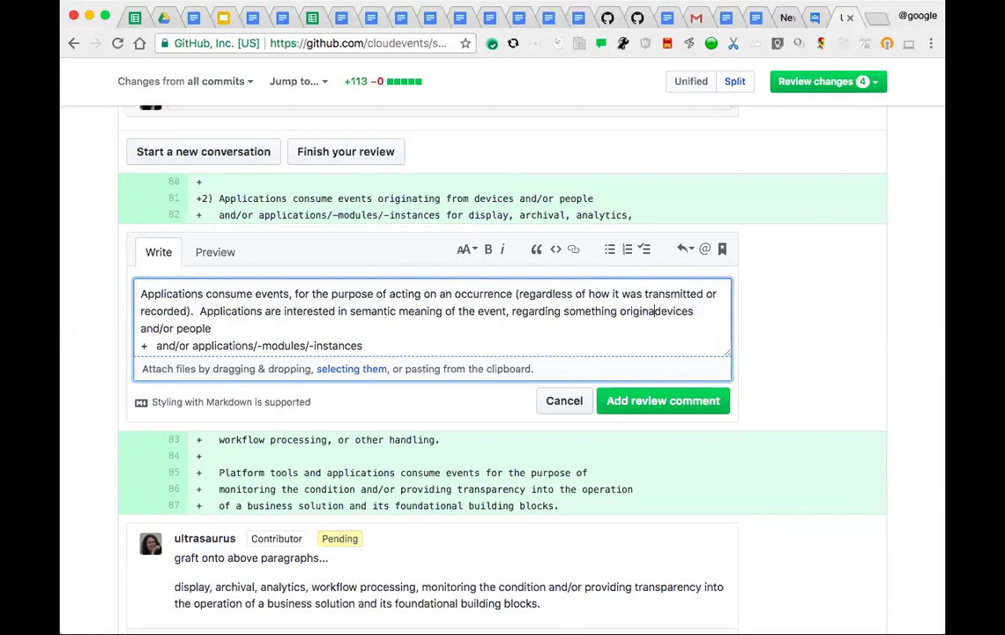
{"action": "type", "text": "rom a"}
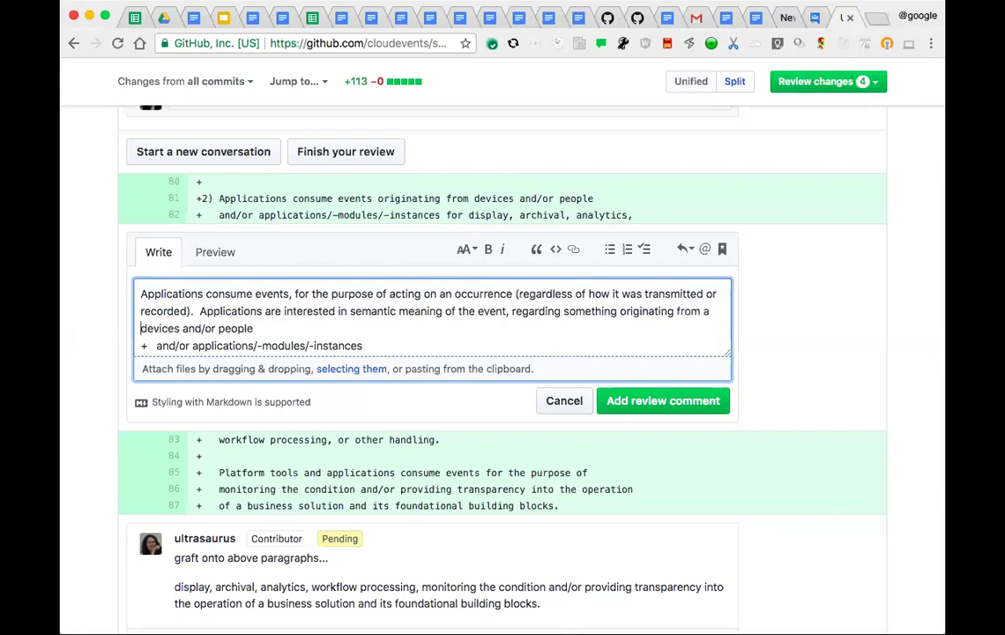
- Reword "devices and/or people" in the comment as "device, person, or application, model"
{"action": "left_click_drag", "start_coordinate": [175, 322], "coordinate": [206, 327]}
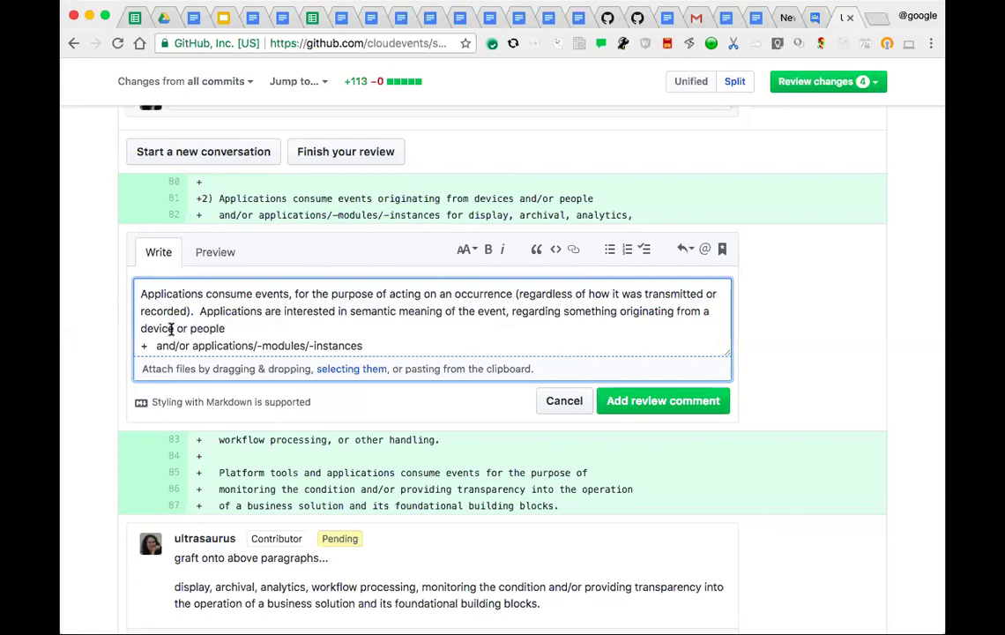
{"action": "left_click_drag", "start_coordinate": [176, 328], "coordinate": [227, 328]}
{"action": "type", "text": ", person, application, model"}
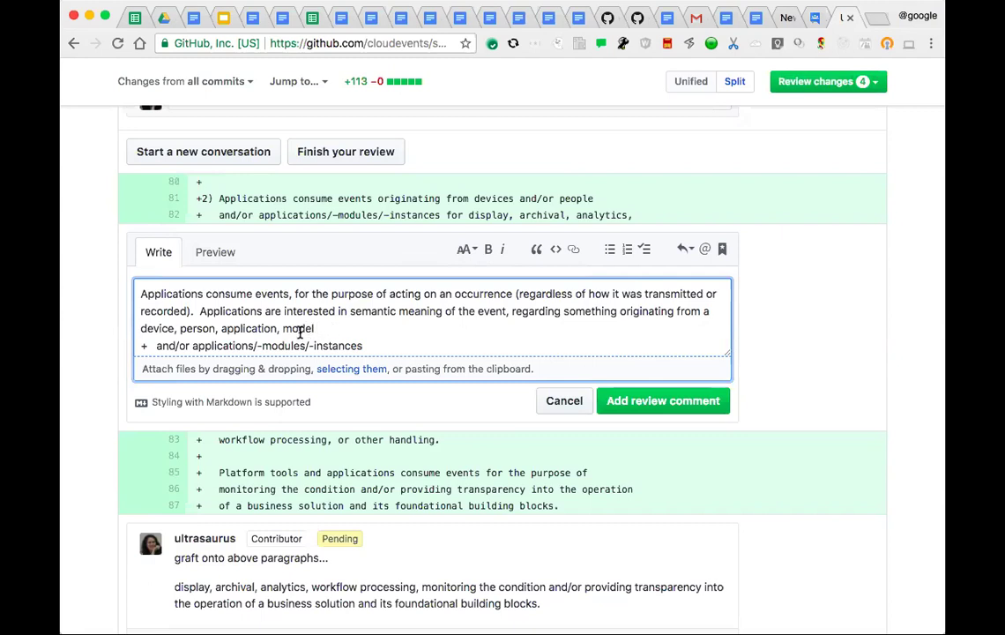
{"action": "left_click", "coordinate": [220, 328]}
{"action": "type", "text": "or"}
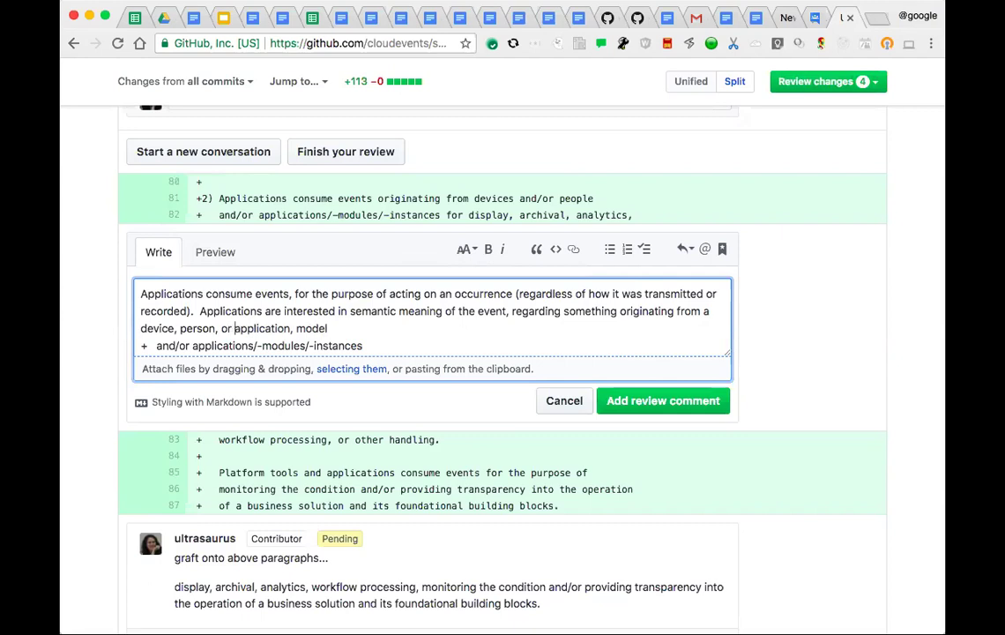
- Remove the word "model" after "application," in the second sentence of the comment
{"action": "double_click", "coordinate": [304, 328]}
{"action": "key", "text": "BackSpace"}
{"action": "left_click", "coordinate": [509, 311]}
{"action": "type", "text": "asde"}
{"action": "key", "text": "BackSpace"}
{"action": "key", "text": "BackSpace"}
{"action": "key", "text": "BackSpace"}
{"action": "key", "text": "BackSpace"}
{"action": "key", "text": "BackSpace"}
{"action": "type", "text": ","}
{"action": "left_click", "coordinate": [343, 329]}
- Review the pending comments and the proposed producer and consumer wording surrounding the open comment on line 82
{"action": "scroll", "coordinate": [343, 329], "scroll_direction": "up", "scroll_amount": 10}
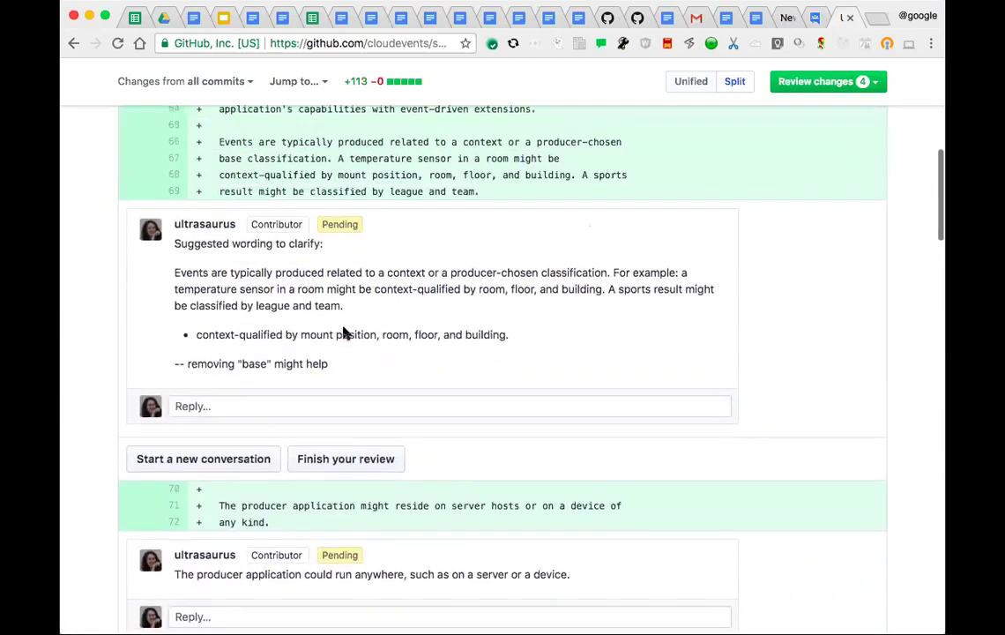
{"action": "scroll", "coordinate": [345, 333], "scroll_direction": "up", "scroll_amount": 3}
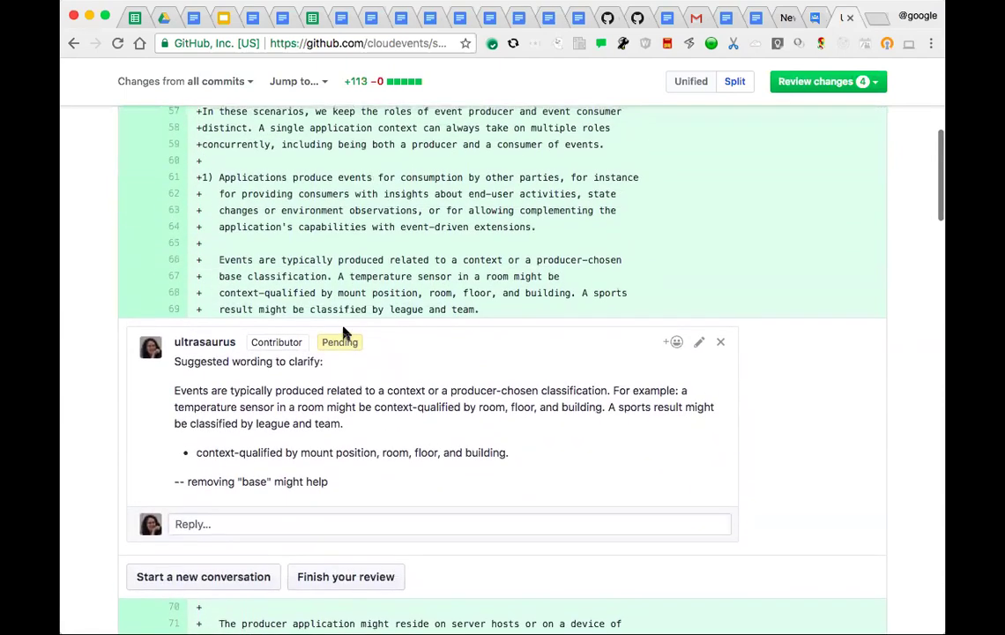
{"action": "scroll", "coordinate": [343, 333], "scroll_direction": "down", "scroll_amount": 15}
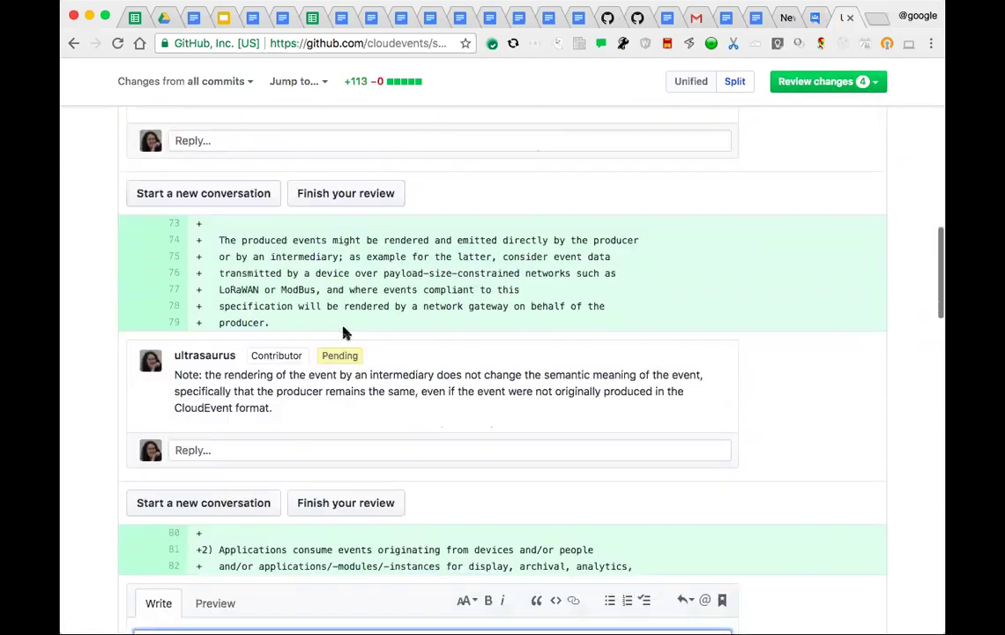
{"action": "scroll", "coordinate": [344, 332], "scroll_direction": "down", "scroll_amount": 5}
{"action": "scroll", "coordinate": [344, 332], "scroll_direction": "up", "scroll_amount": 2}
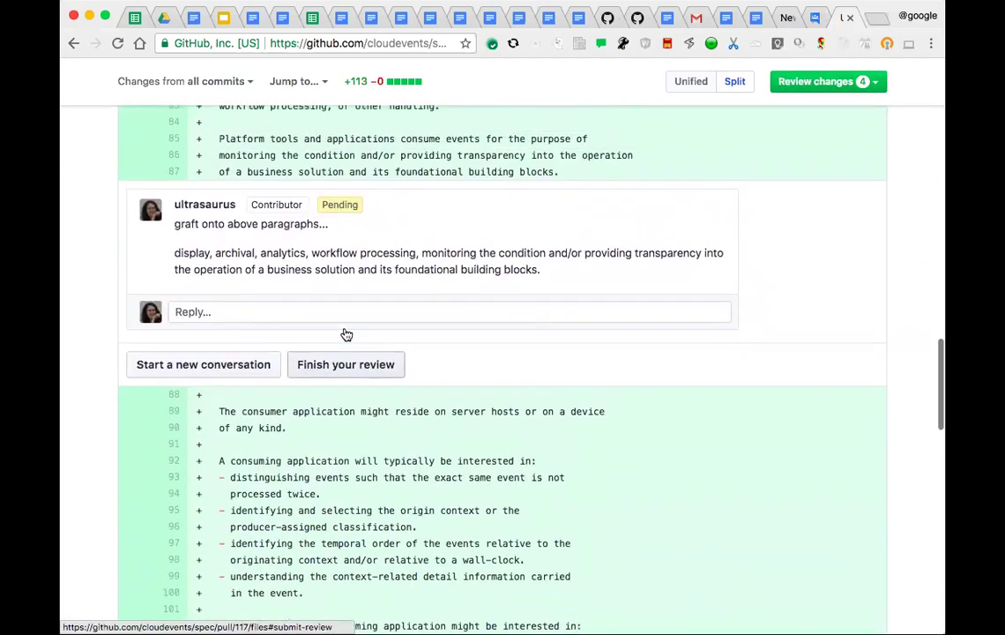
{"action": "scroll", "coordinate": [344, 332], "scroll_direction": "down", "scroll_amount": 9}
{"action": "scroll", "coordinate": [344, 332], "scroll_direction": "up", "scroll_amount": 12}
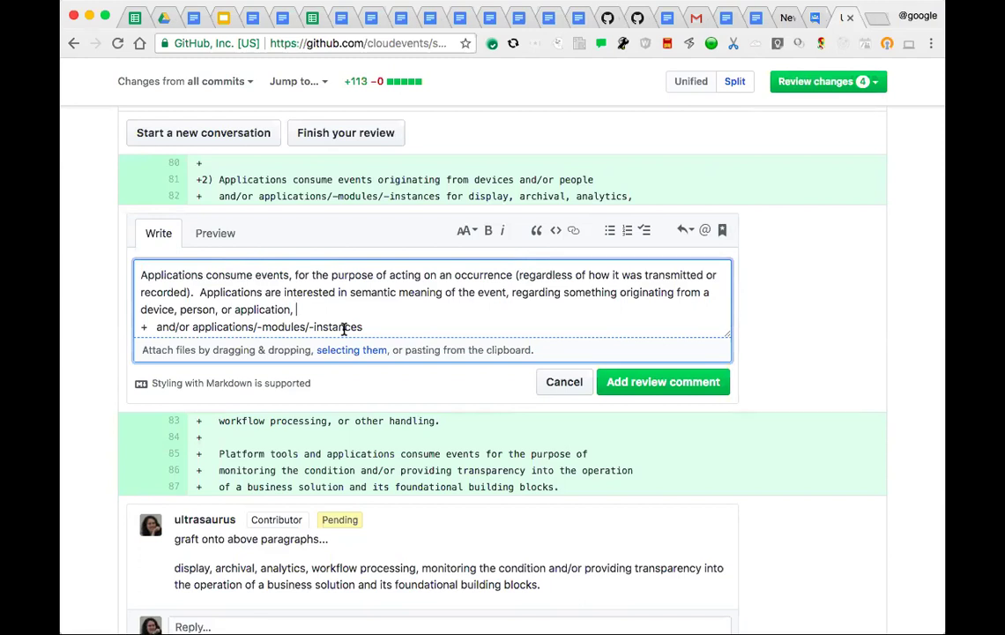
- Delete everything in the comment after "(regardless of how it was transmitted or recorded)."
{"action": "left_click", "coordinate": [384, 327]}
{"action": "left_click_drag", "start_coordinate": [384, 326], "coordinate": [201, 292]}
{"action": "key", "text": "BackSpace"}
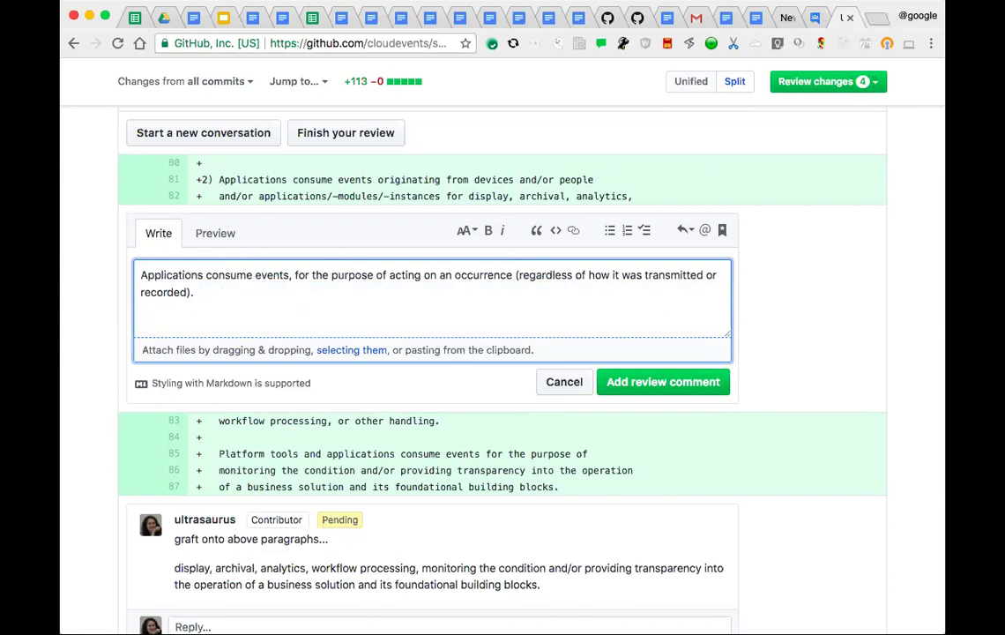
{"action": "key", "text": "super+z"}
{"action": "key", "text": "BackSpace"}
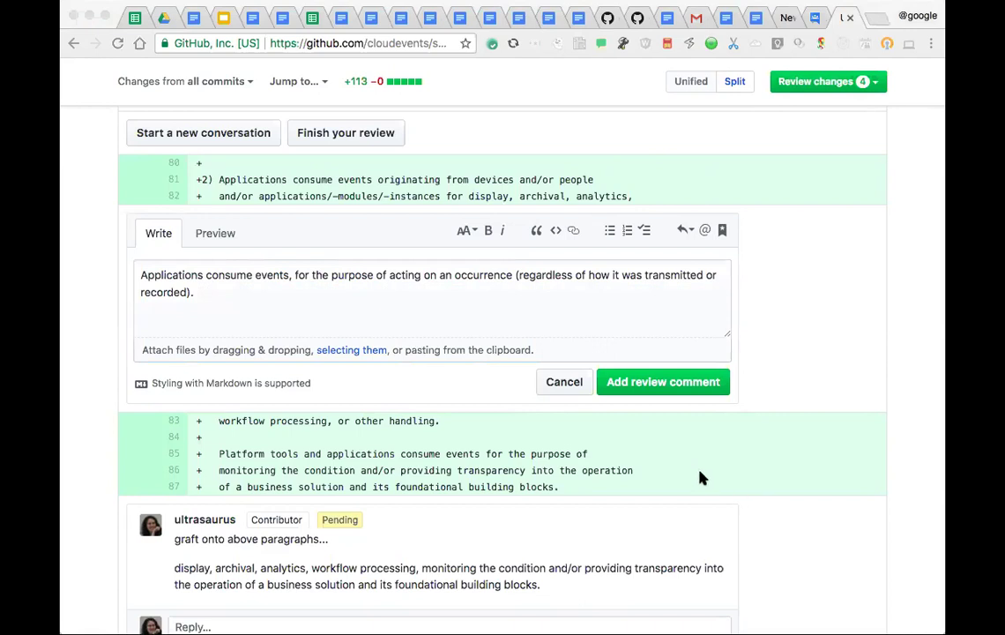
- Start a new second sentence in the comment with "Applications may be interested"
{"action": "left_click", "coordinate": [785, 351]}
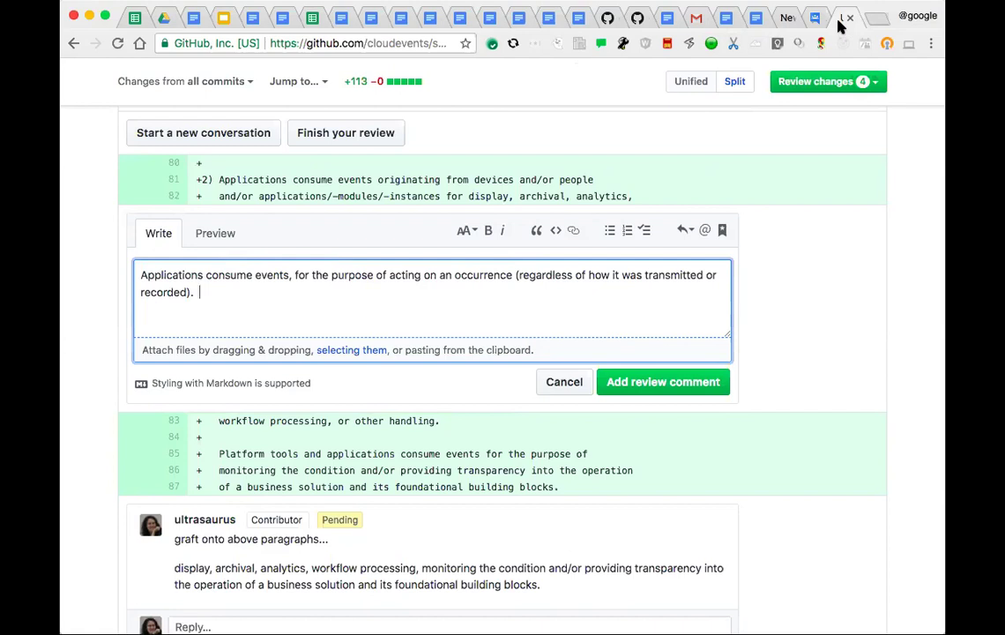
{"action": "left_click", "coordinate": [729, 151]}
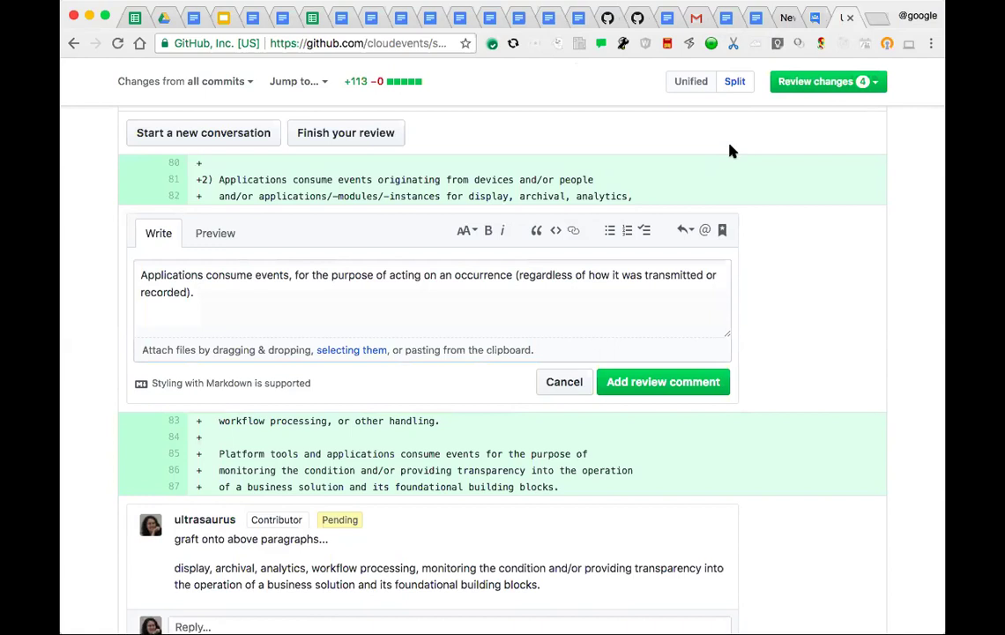
{"action": "left_click", "coordinate": [619, 272]}
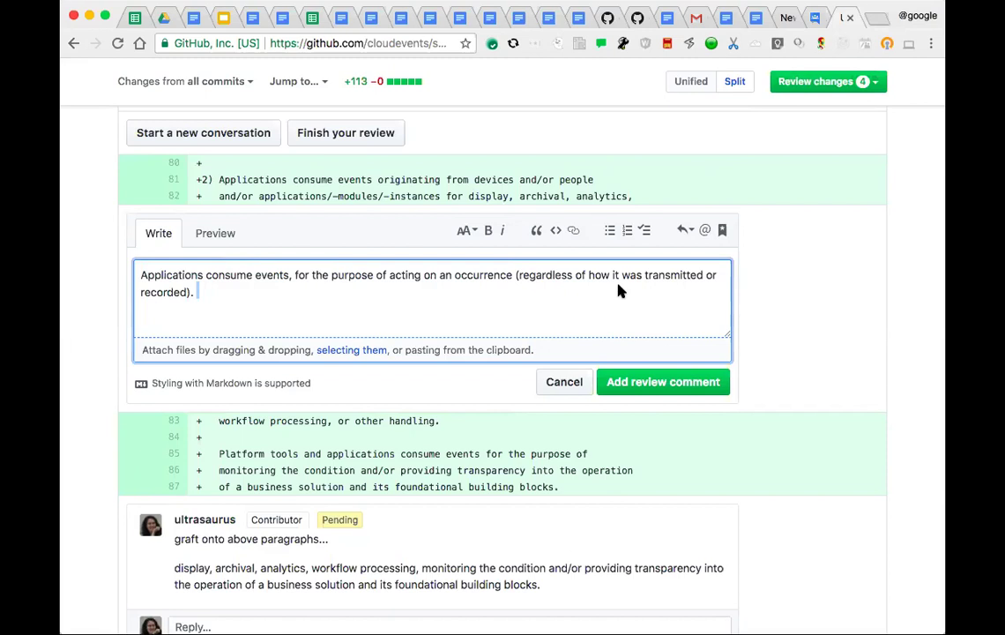
{"action": "type", "text": "Applications "}
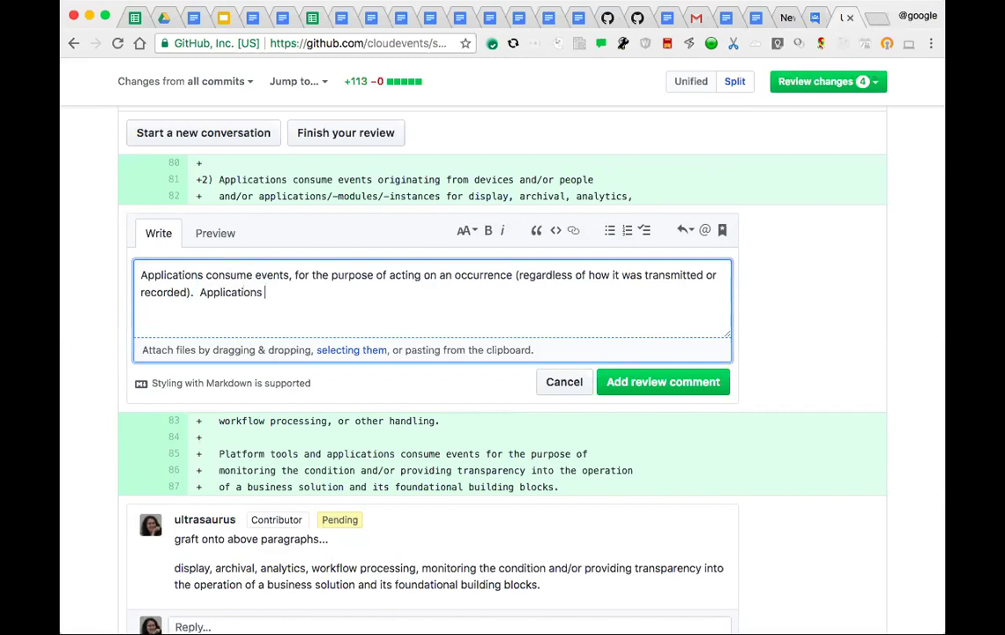
{"action": "type", "text": "may"}
{"action": "type", "text": "be interested"}
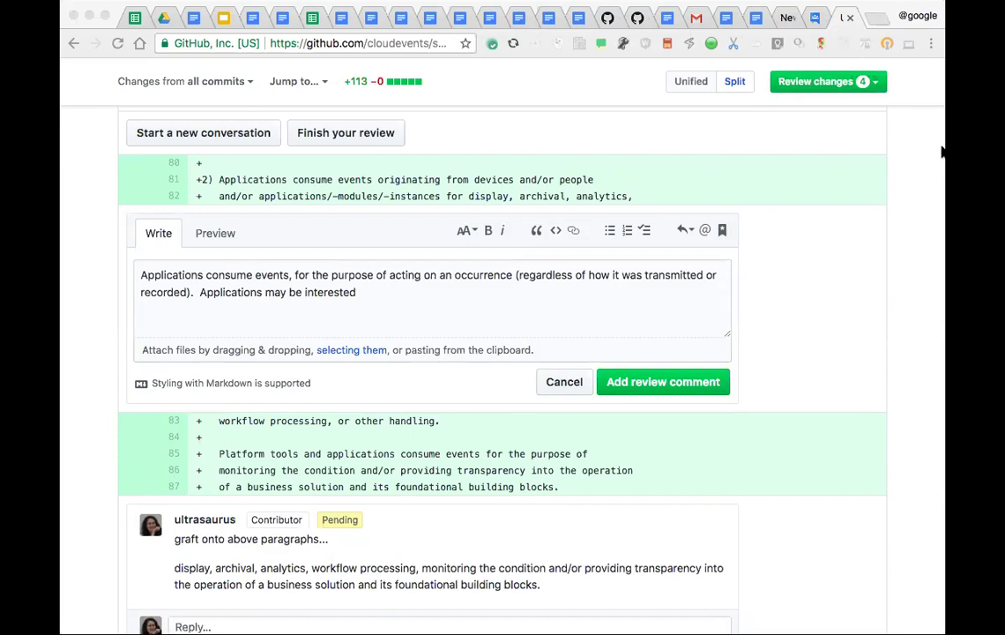
- Paste the copied paragraph beginning "Applications consume events originating from event producers" above the existing comment text, separated by blank lines, and enlarge the comment box
{"action": "left_click", "coordinate": [372, 293]}
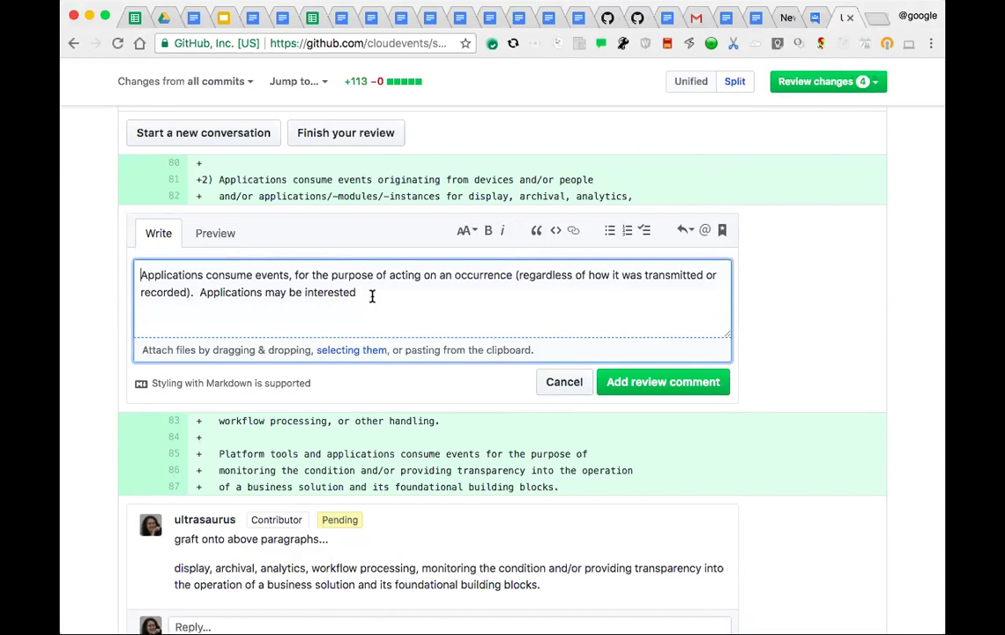
{"action": "key", "text": "Return"}
{"action": "key", "text": "Return"}
{"action": "key", "text": "Return"}
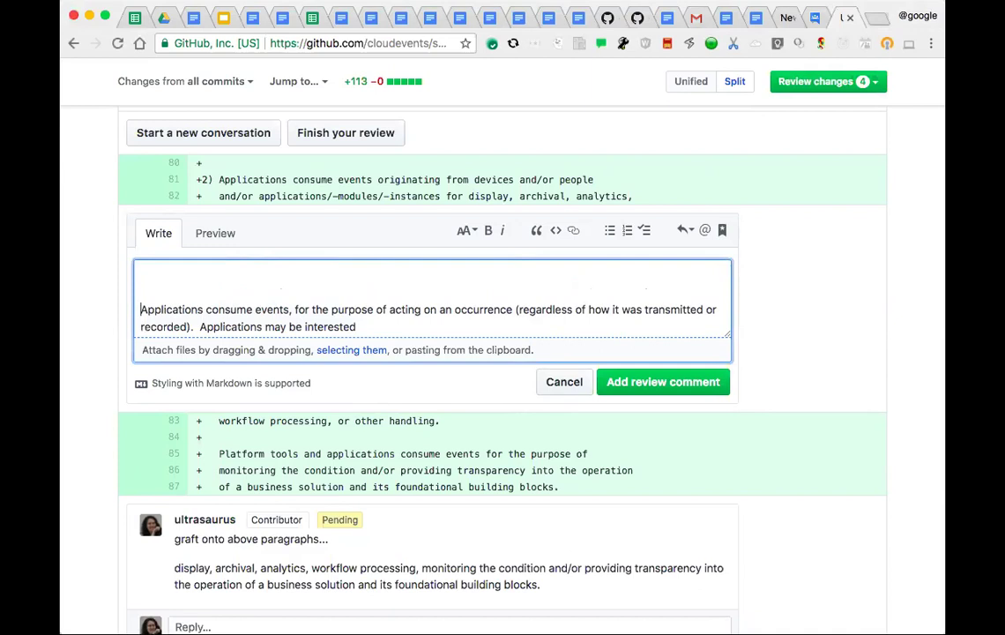
{"action": "key", "text": "super+v"}
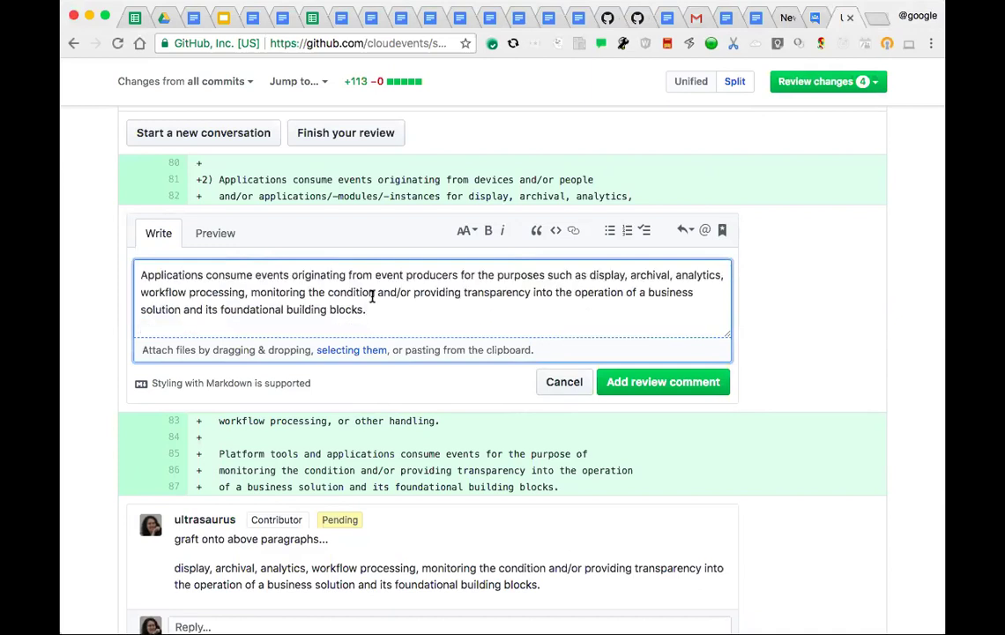
{"action": "scroll", "coordinate": [425, 310], "scroll_direction": "down", "scroll_amount": 1}
{"action": "scroll", "coordinate": [425, 310], "scroll_direction": "up", "scroll_amount": 1}
{"action": "left_click_drag", "start_coordinate": [729, 339], "coordinate": [727, 446]}
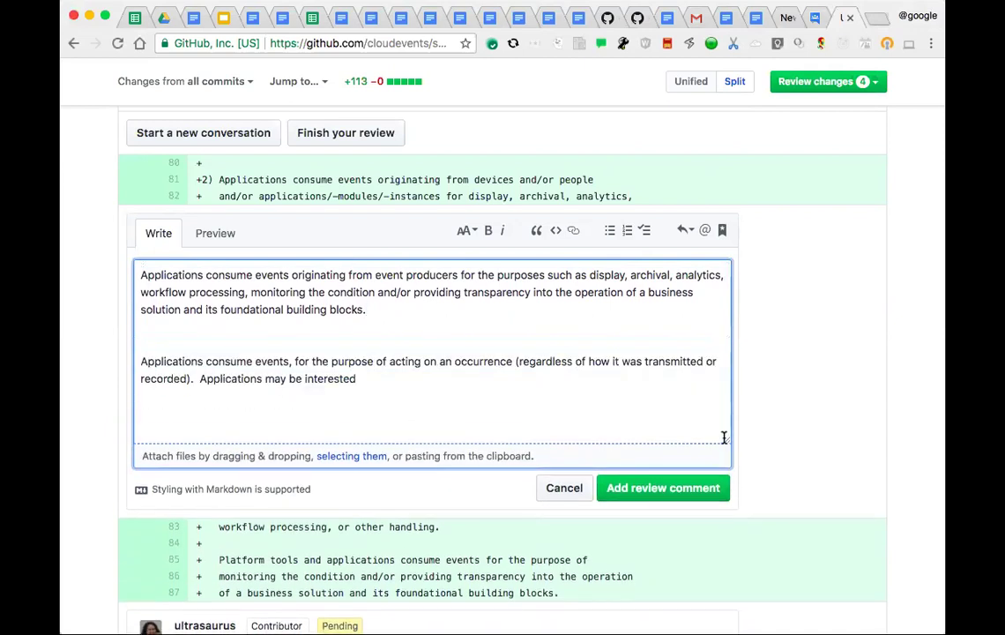
- Continue the unfinished sentence in the comment with "in events from multiple producers where context may be shared"
{"action": "left_click", "coordinate": [404, 371]}
{"action": "type", "text": "in events frommu"}
{"action": "key", "text": "BackSpace"}
{"action": "key", "text": "BackSpace"}
{"action": "type", "text": "multiple"}
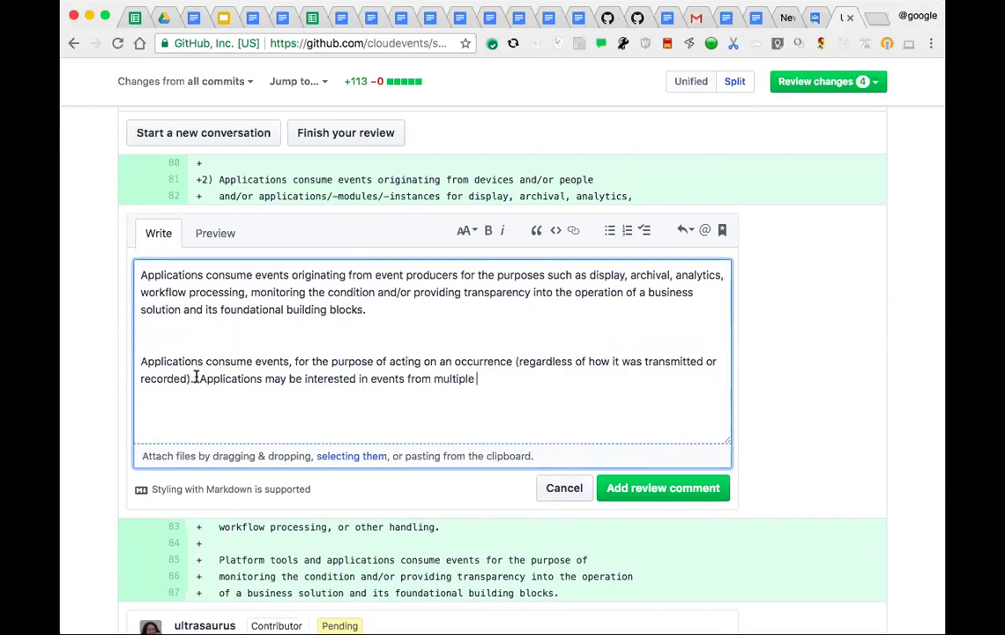
{"action": "type", "text": "producer"}
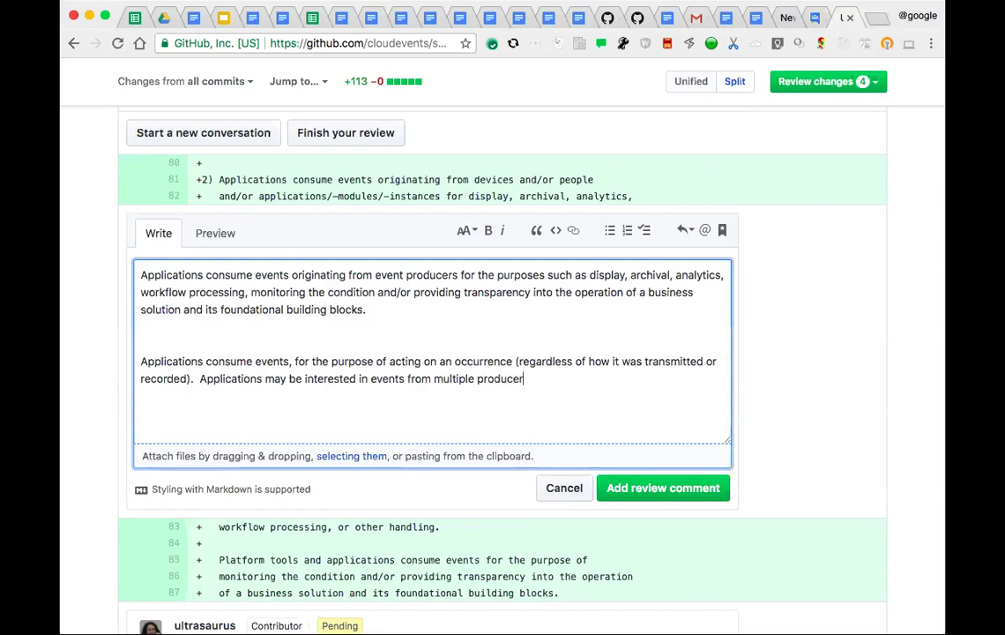
{"action": "type", "text": "s where context "}
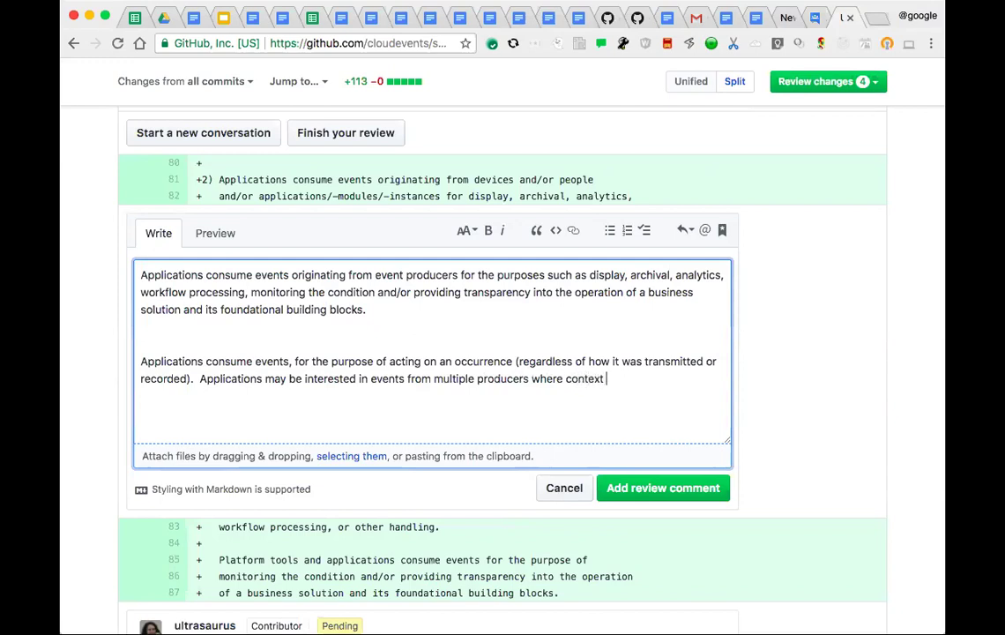
{"action": "type", "text": "may be shared"}
- End the sentence with a period and begin another one with "For example, multiple producers may conve"
{"action": "type", "text": ". (for"}
{"action": "key", "text": "BackSpace"}
{"action": "key", "text": "BackSpace"}
{"action": "key", "text": "BackSpace"}
{"action": "key", "text": "BackSpace"}
{"action": "key", "text": "BackSpace"}
{"action": "type", "text": "For exam"}
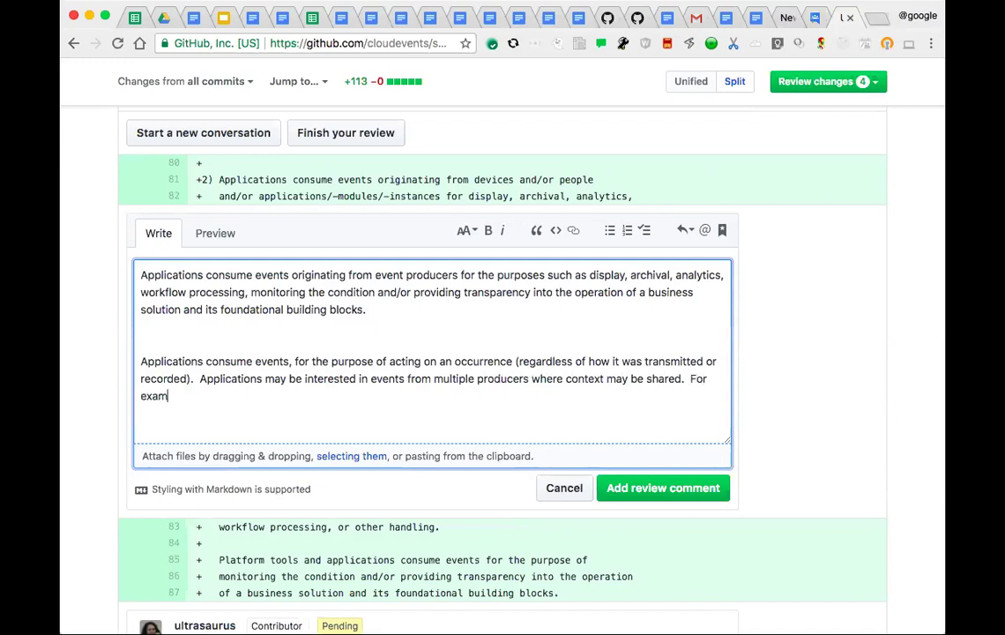
{"action": "type", "text": "ple, multiple c"}
{"action": "key", "text": "BackSpace"}
{"action": "type", "text": "producer"}
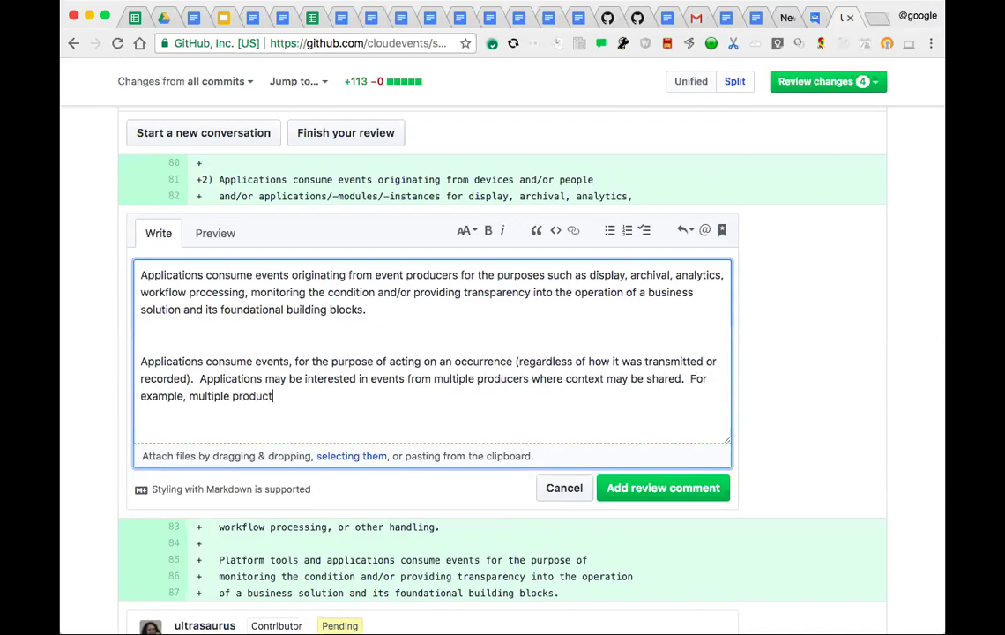
{"action": "type", "text": "s may conve"}
- Select "originating from event producers" in the first paragraph of the comment
{"action": "scroll", "coordinate": [502, 353], "scroll_direction": "down", "scroll_amount": 6}
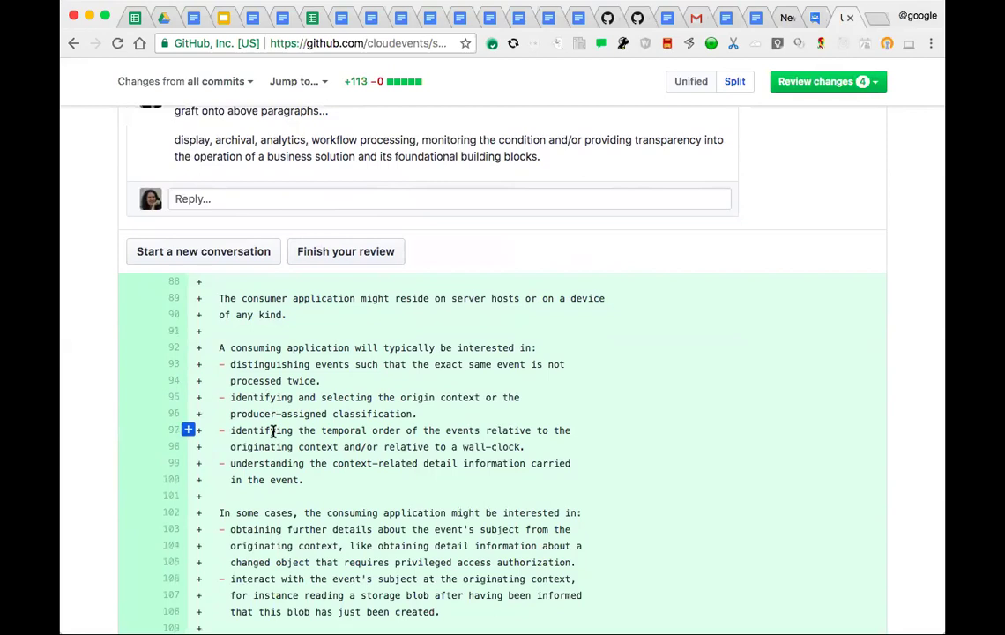
{"action": "scroll", "coordinate": [274, 430], "scroll_direction": "up", "scroll_amount": 5}
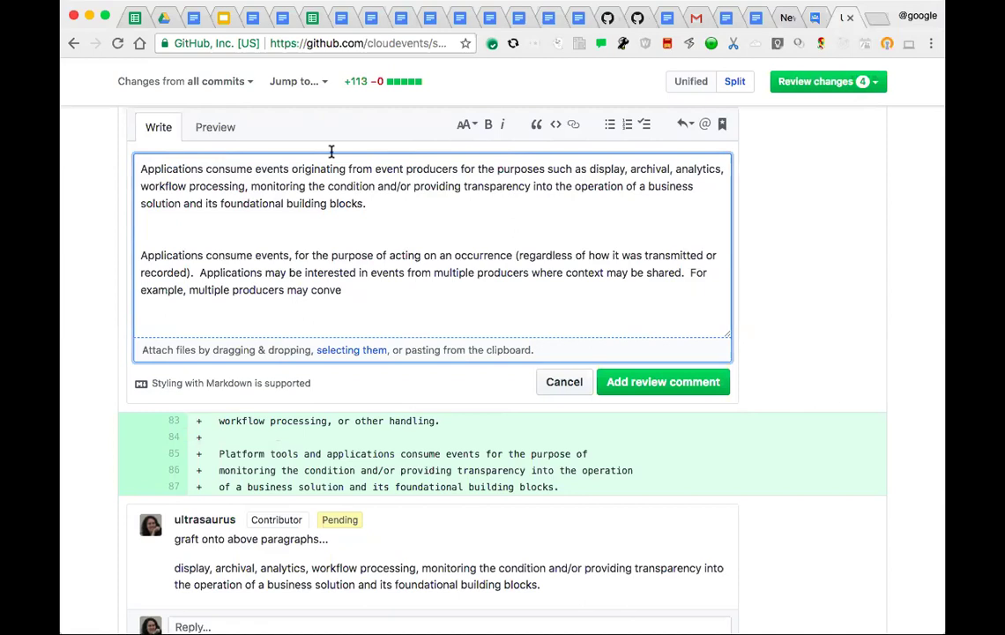
{"action": "left_click_drag", "start_coordinate": [332, 169], "coordinate": [458, 168]}
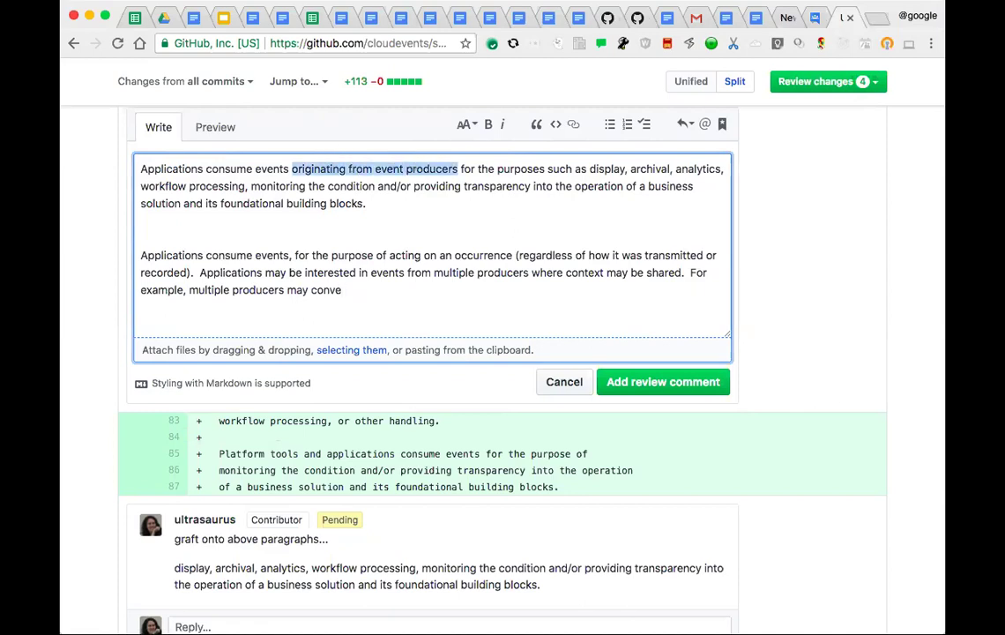